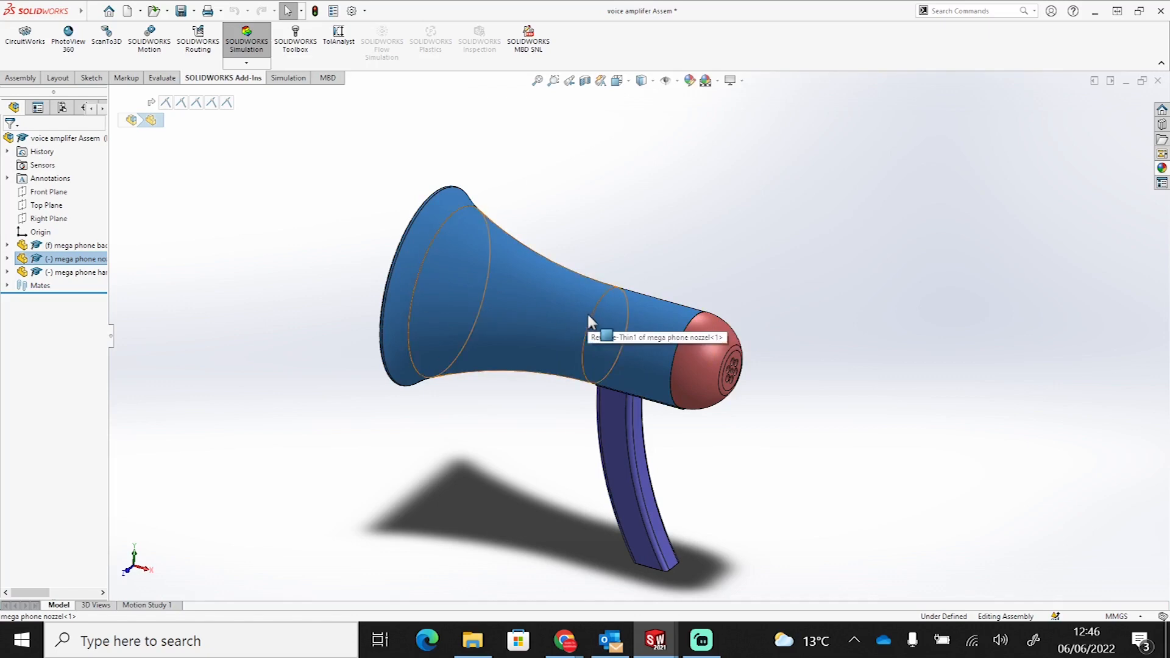
{"action": "left_click", "coordinate": [734, 527]}
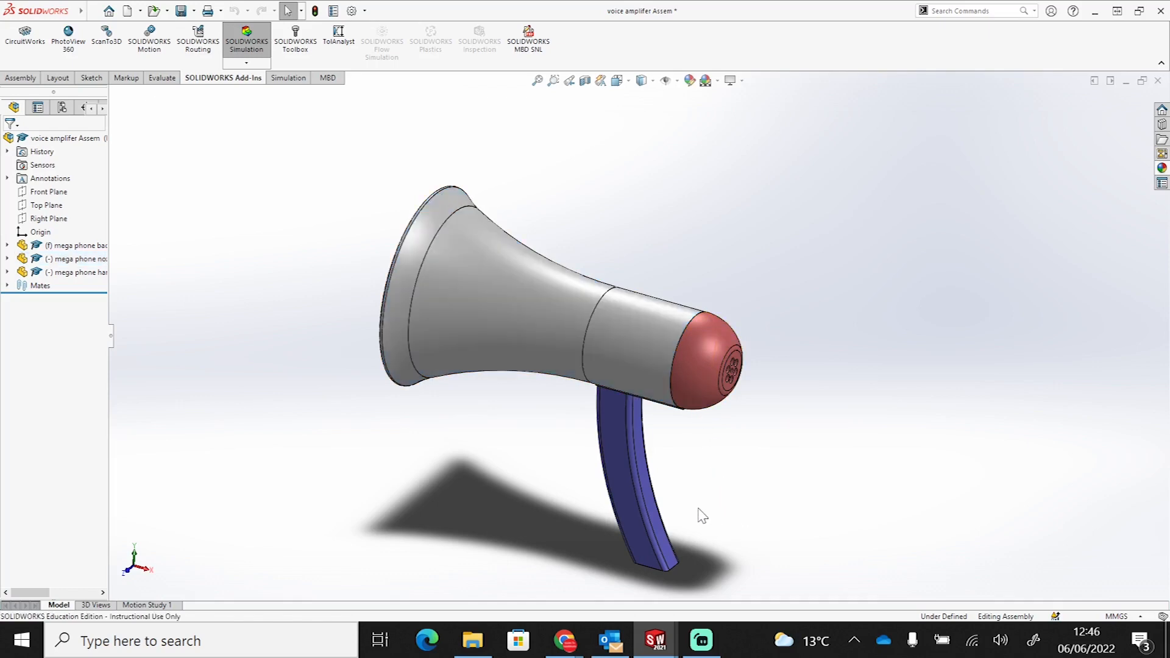
{"action": "left_click", "coordinate": [621, 467]}
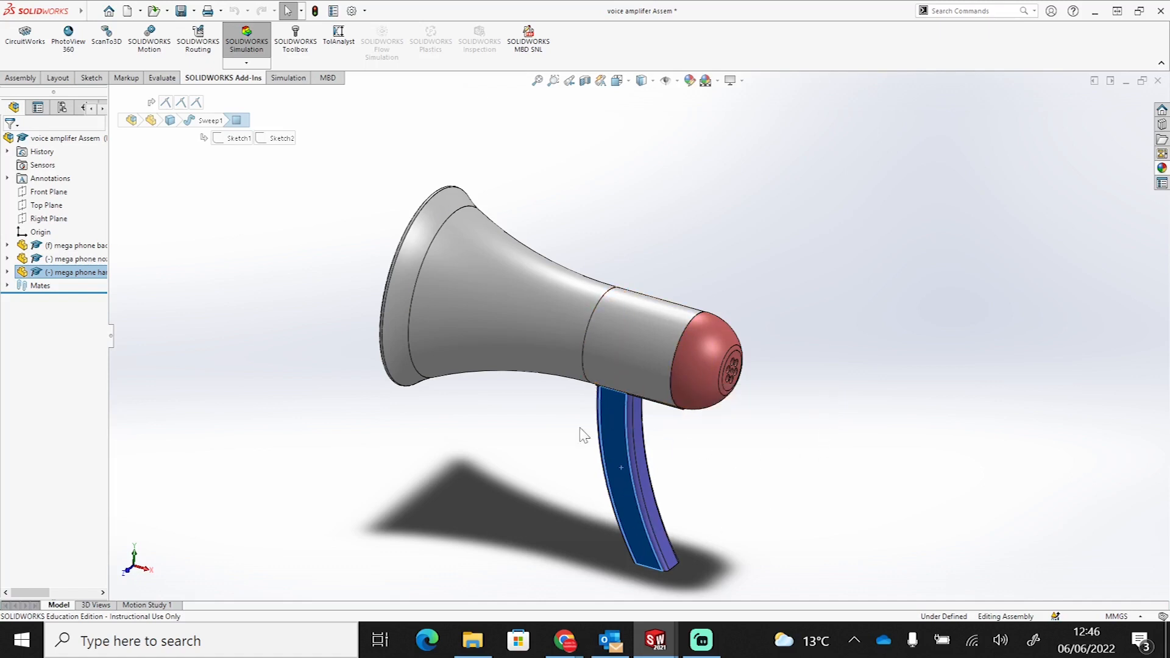
{"action": "left_click", "coordinate": [713, 446]}
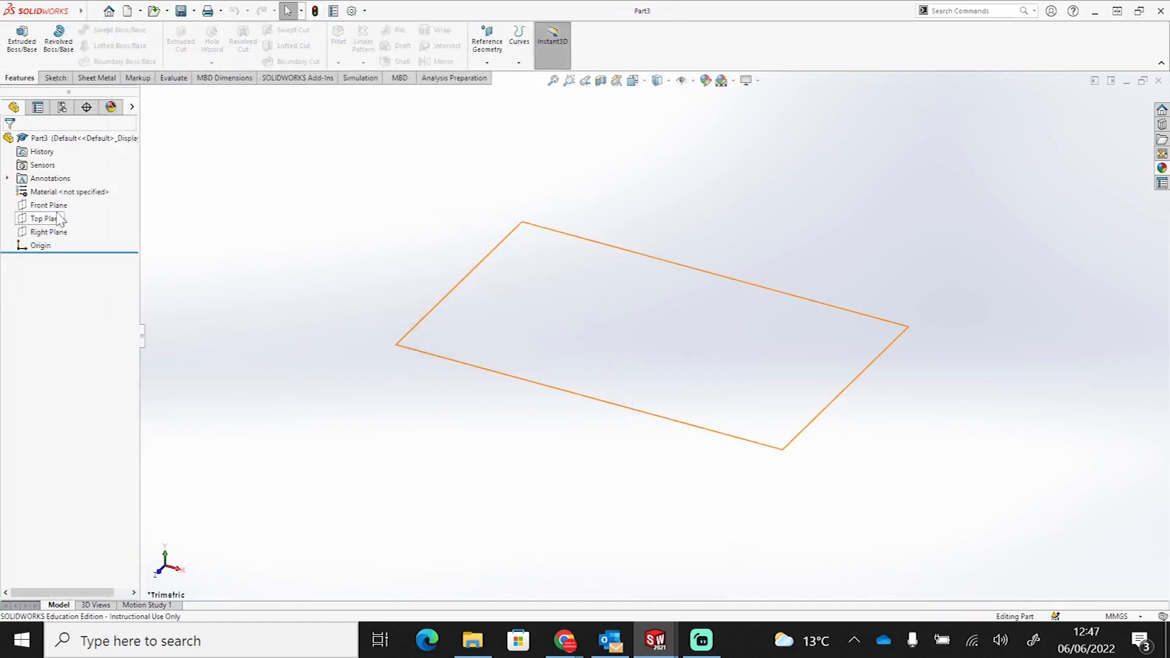
Step: Start a new sketch on the Front Plane of the empty part
{"action": "left_click", "coordinate": [46, 218]}
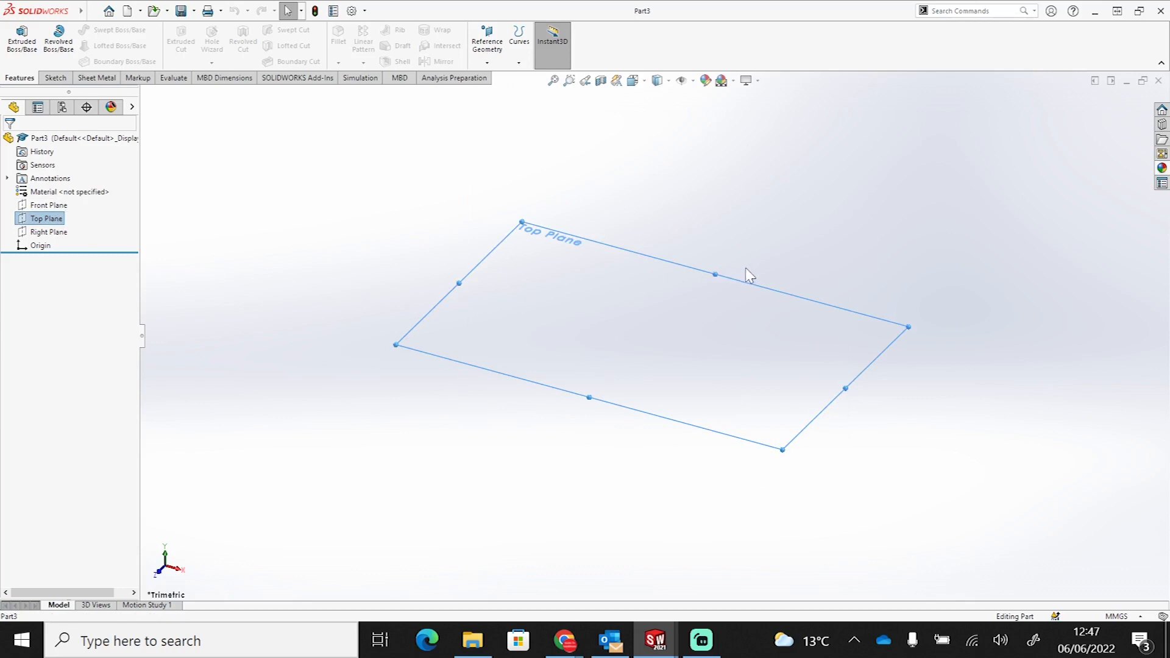
{"action": "left_click", "coordinate": [49, 205]}
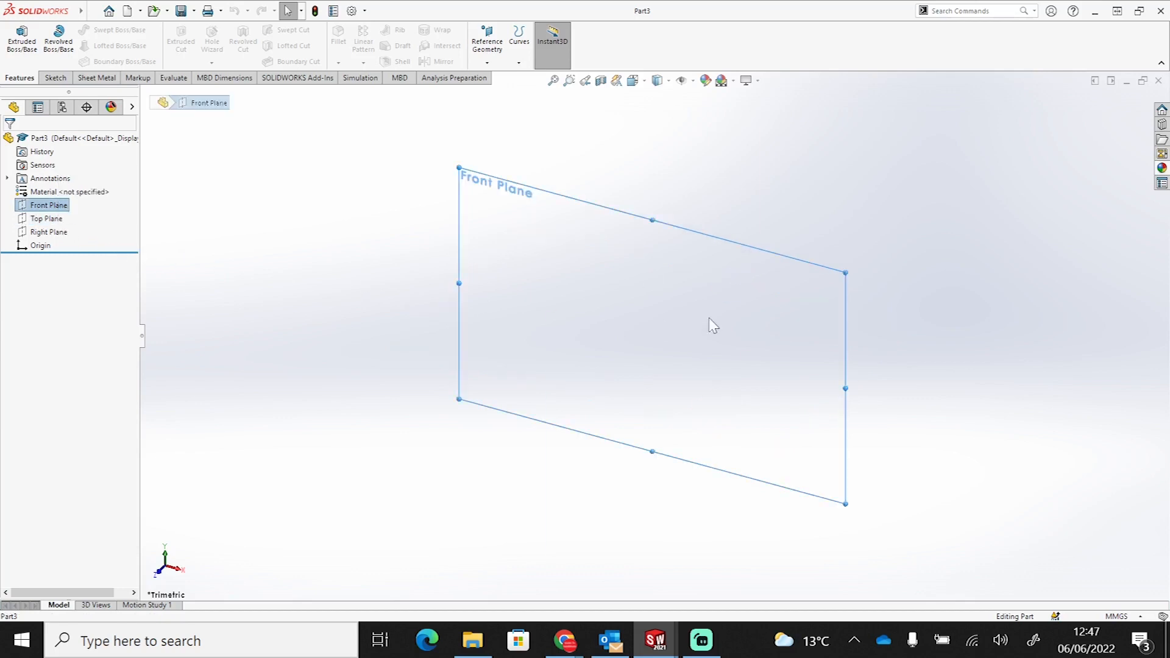
{"action": "left_click", "coordinate": [55, 78]}
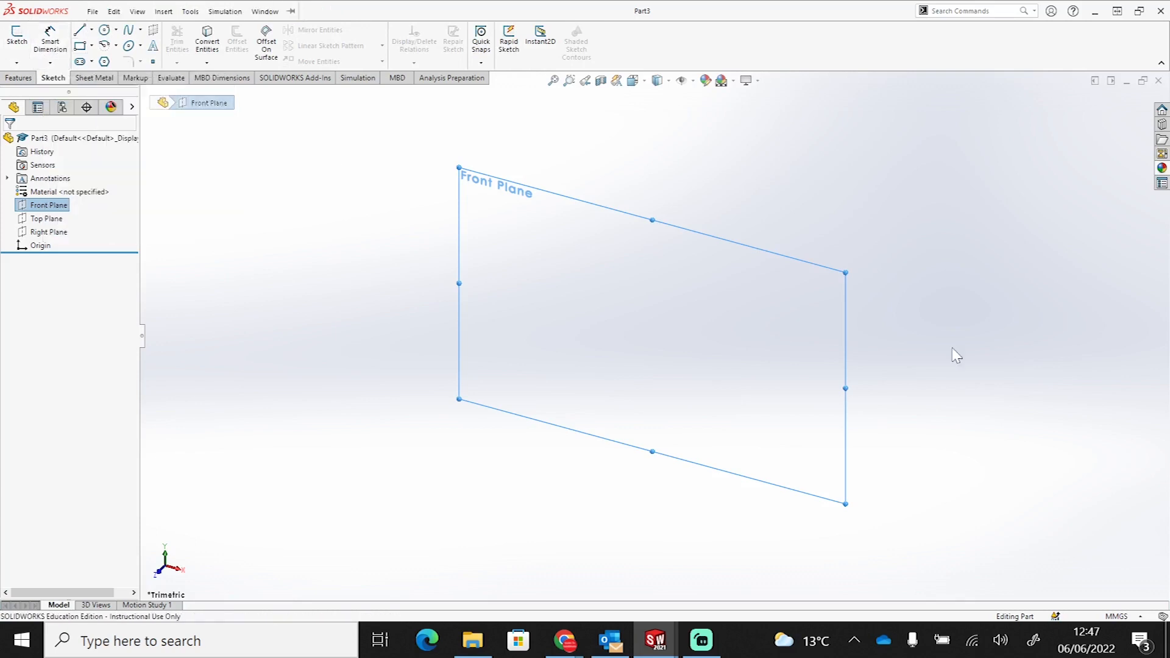
{"action": "left_click", "coordinate": [163, 11]}
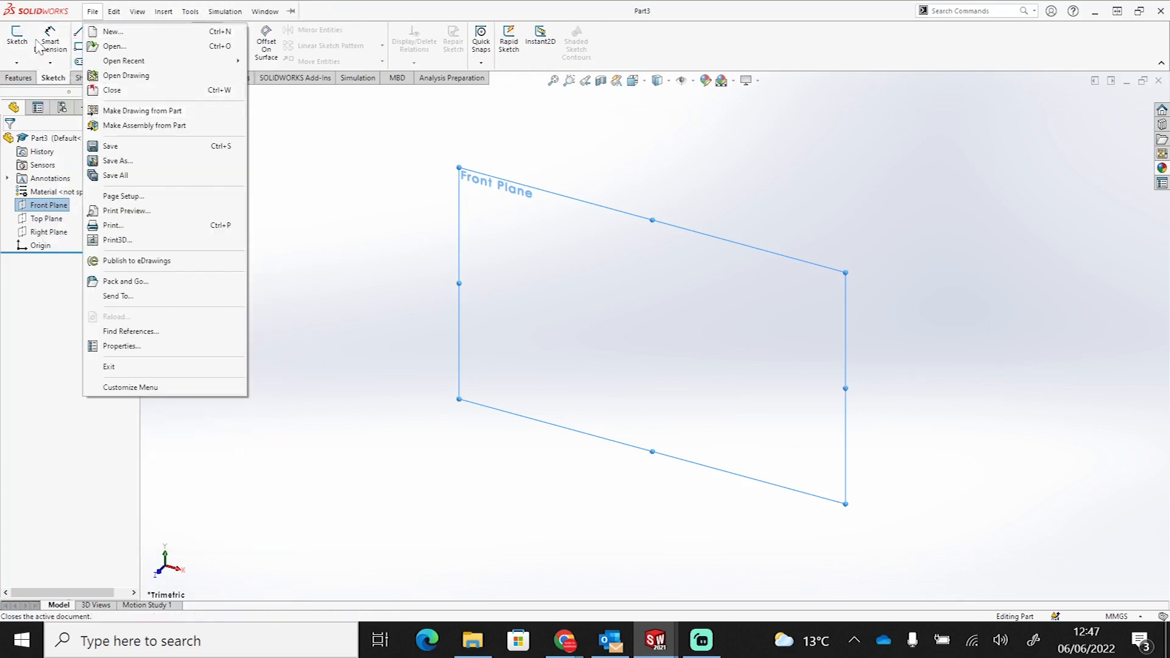
{"action": "left_click", "coordinate": [17, 35]}
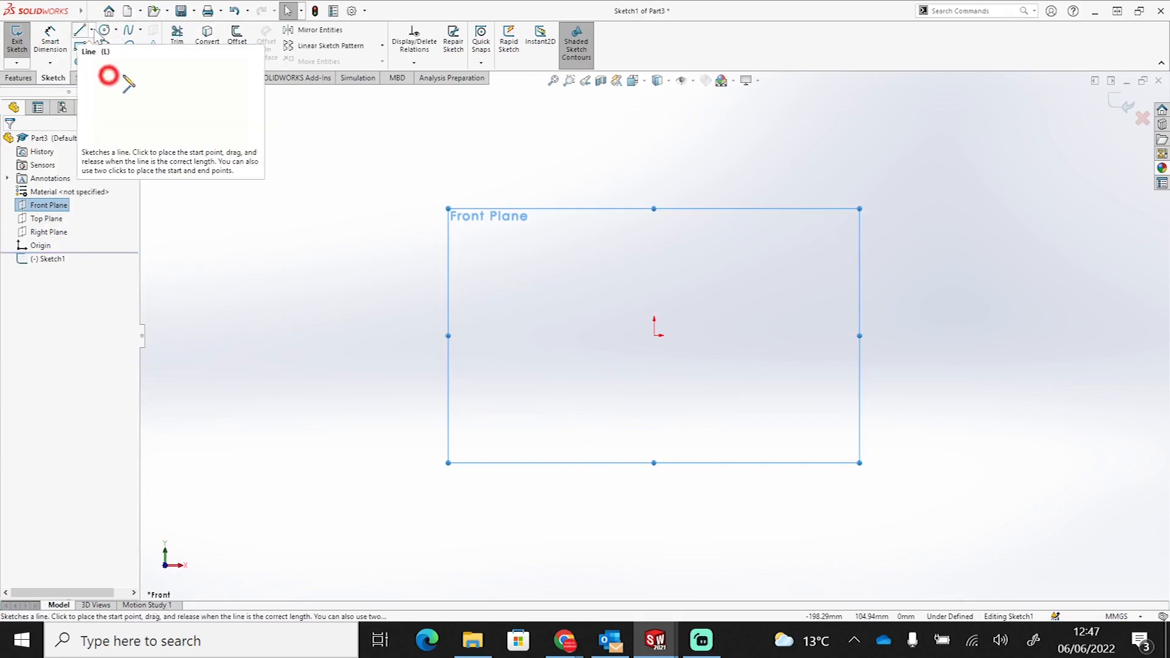
Step: Sketch a circle about 98 mm in diameter centred on the origin
{"action": "left_click", "coordinate": [105, 30]}
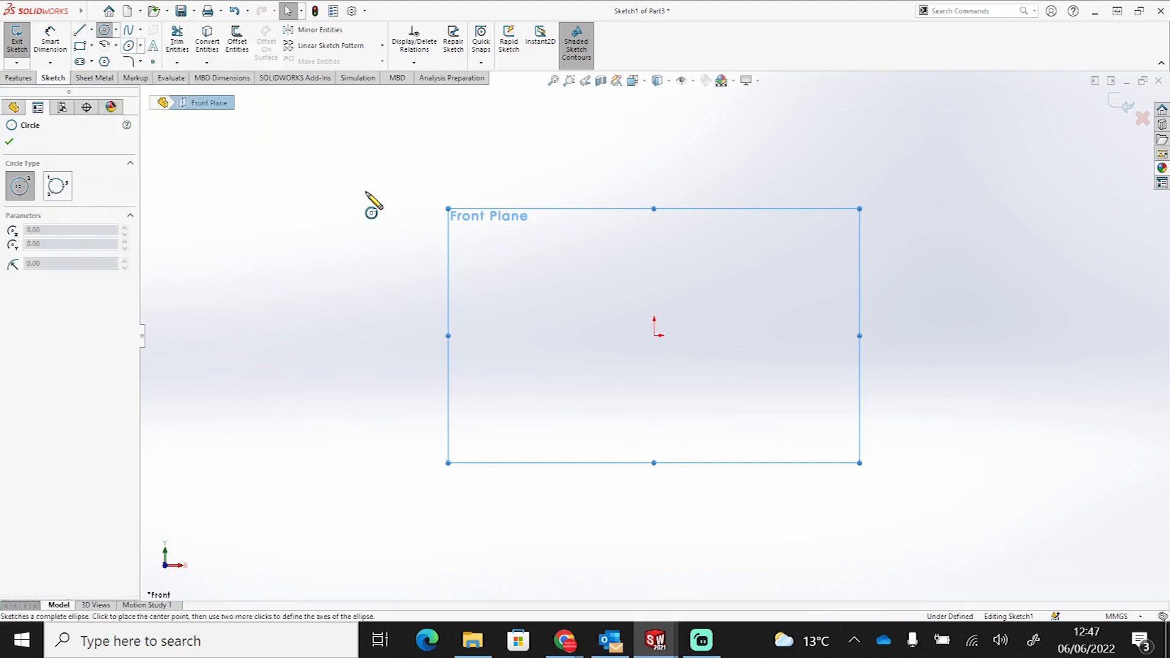
{"action": "left_click", "coordinate": [655, 335]}
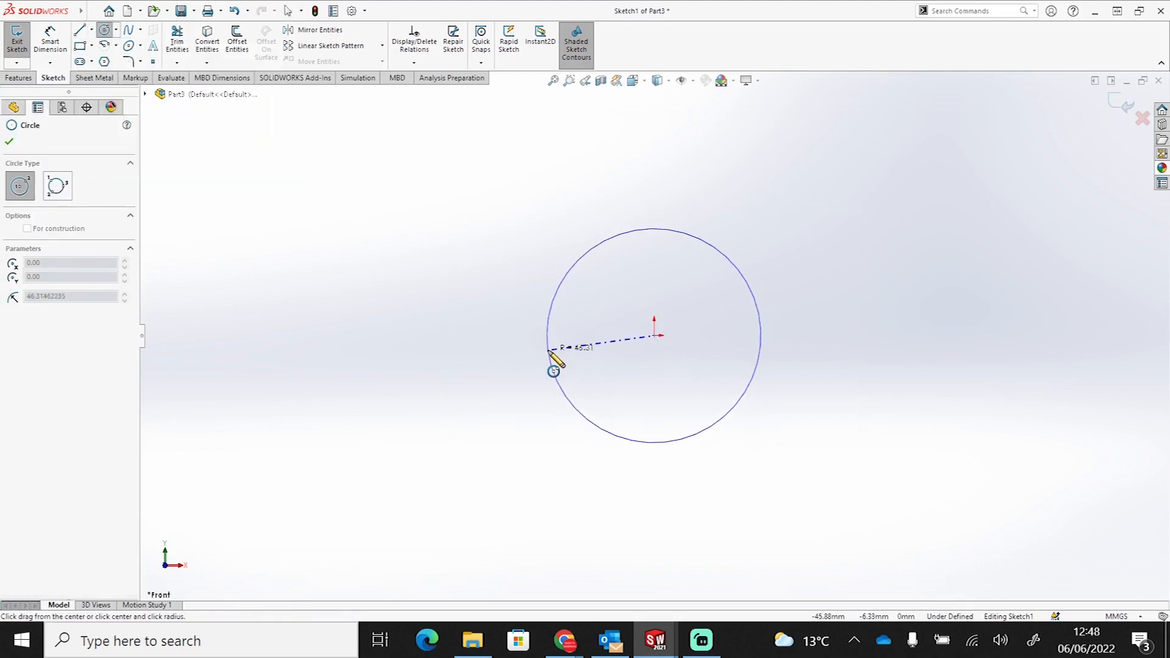
{"action": "left_click", "coordinate": [540, 335]}
{"action": "key", "text": "Escape"}
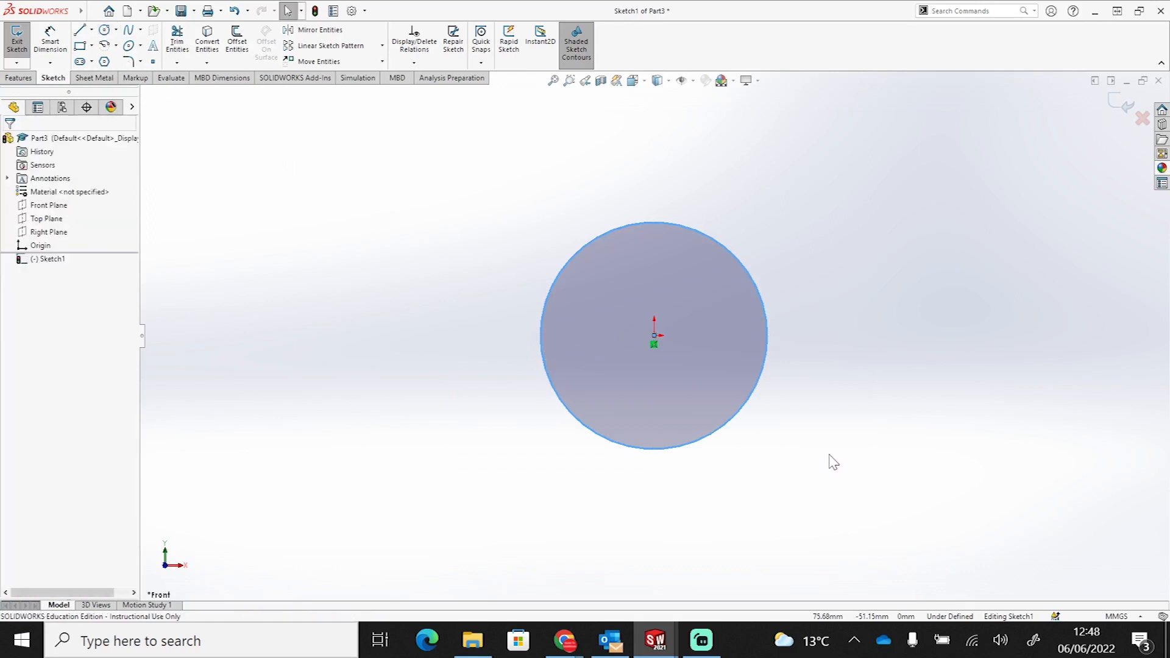
Step: Dimension the circle's diameter as 350 mm
{"action": "left_click", "coordinate": [49, 43]}
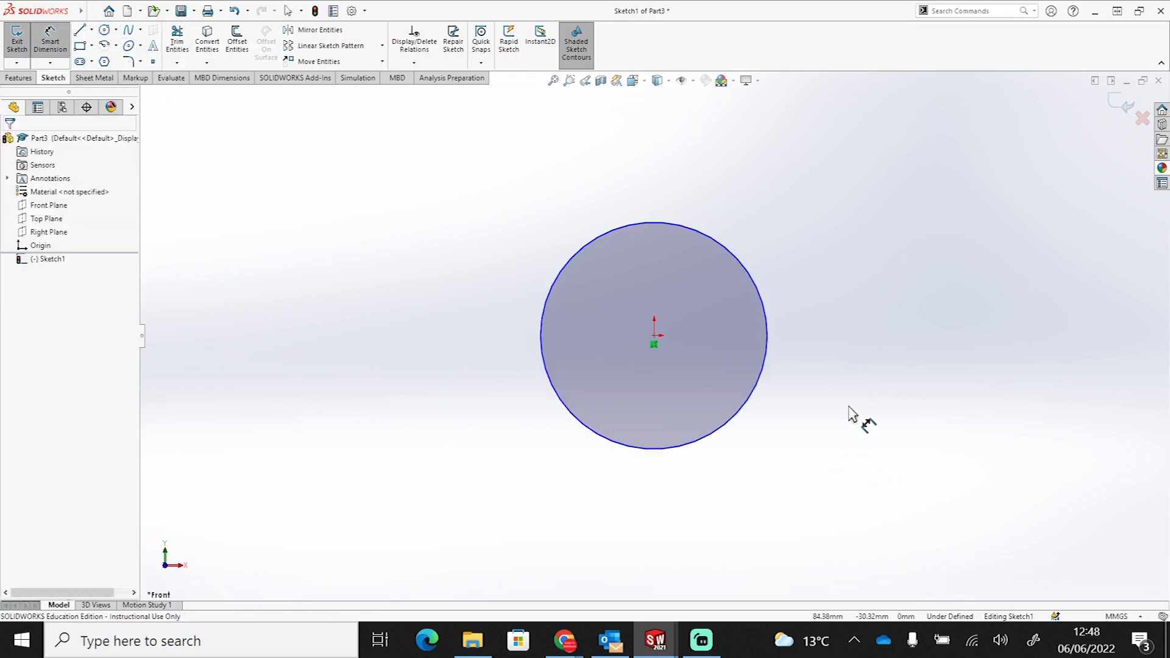
{"action": "left_click", "coordinate": [762, 381]}
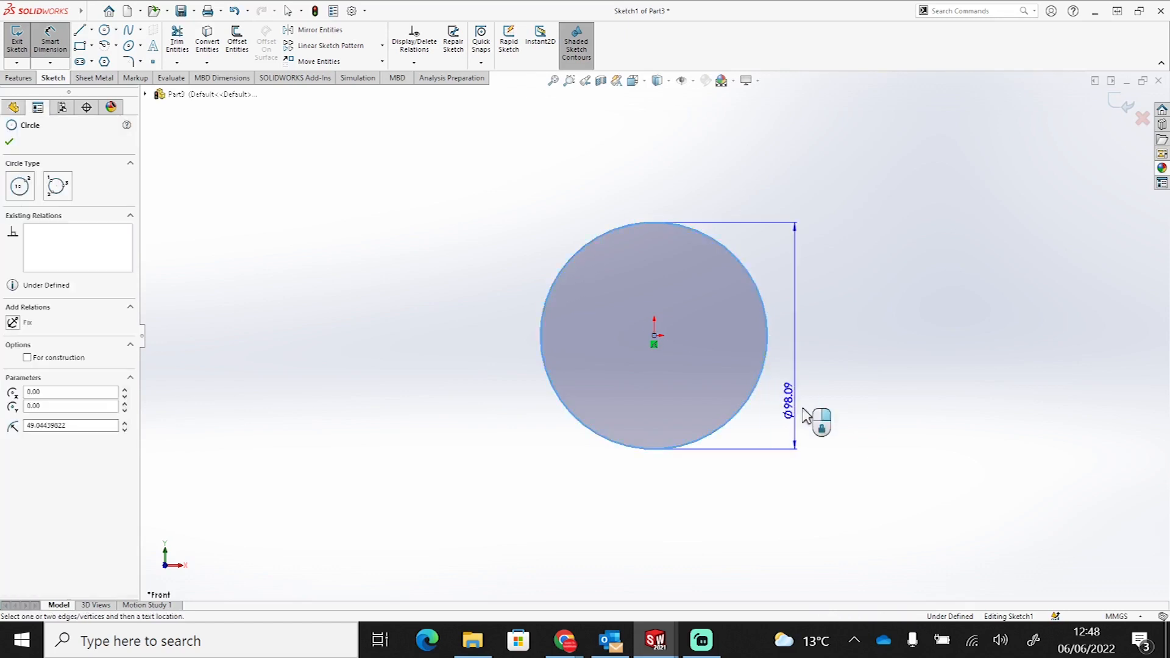
{"action": "left_click", "coordinate": [846, 423]}
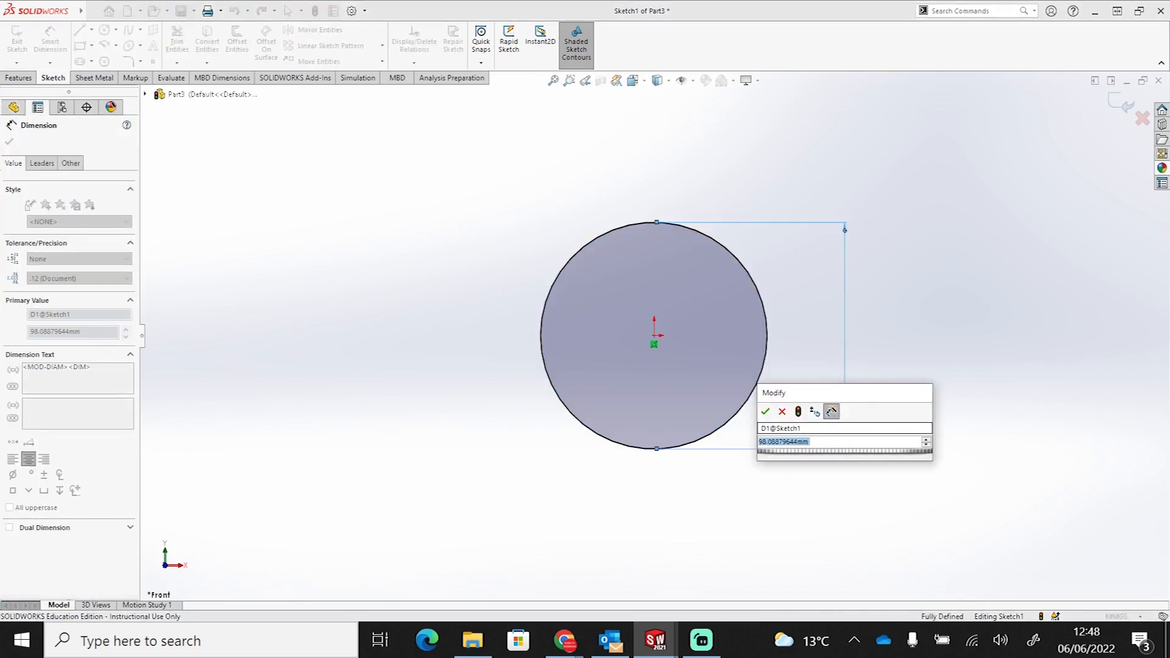
{"action": "type", "text": "350"}
{"action": "key", "text": "Return"}
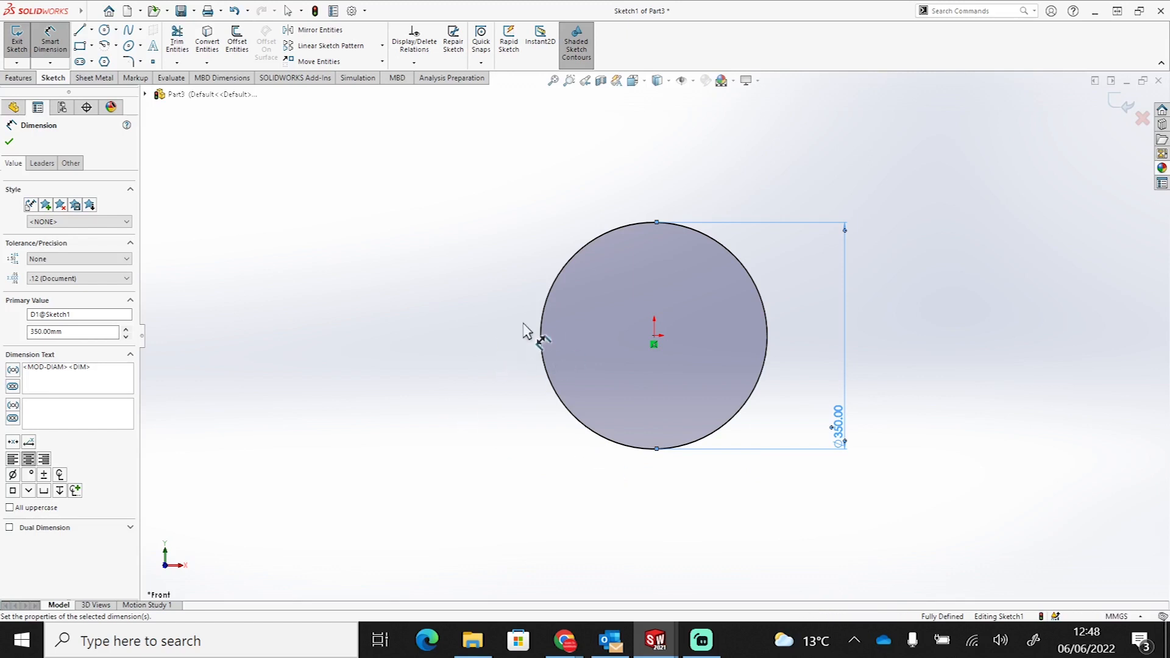
Step: Draw a horizontal centerline from the origin to the left edge of the circle
{"action": "left_click", "coordinate": [91, 30]}
{"action": "left_click", "coordinate": [107, 61]}
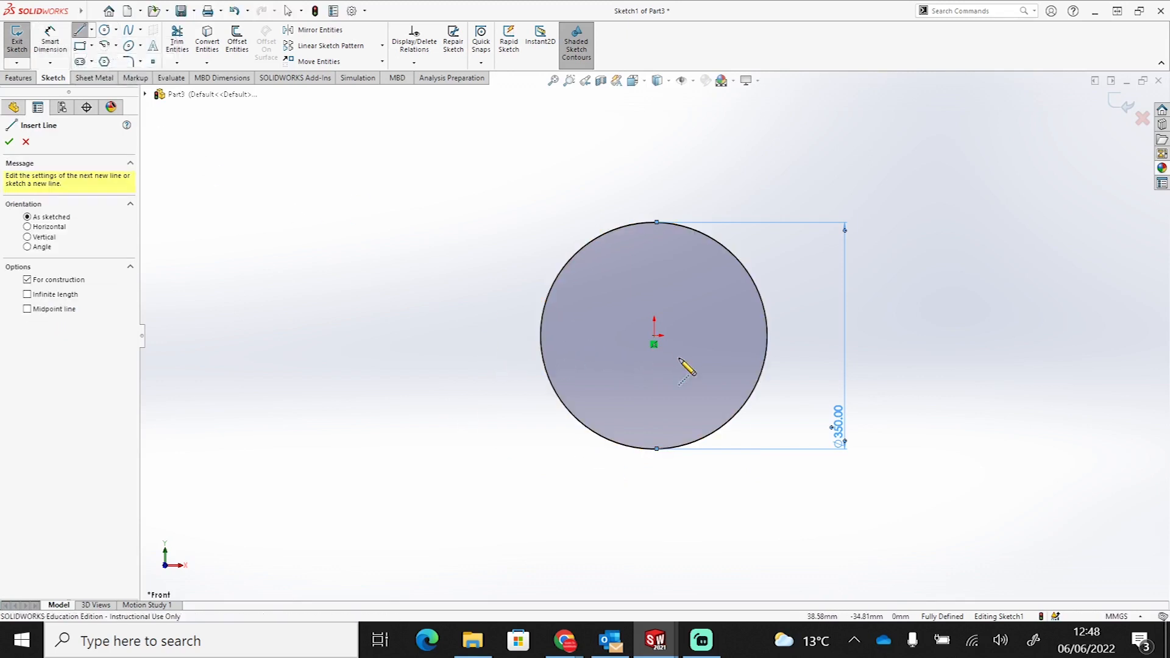
{"action": "left_click", "coordinate": [654, 335]}
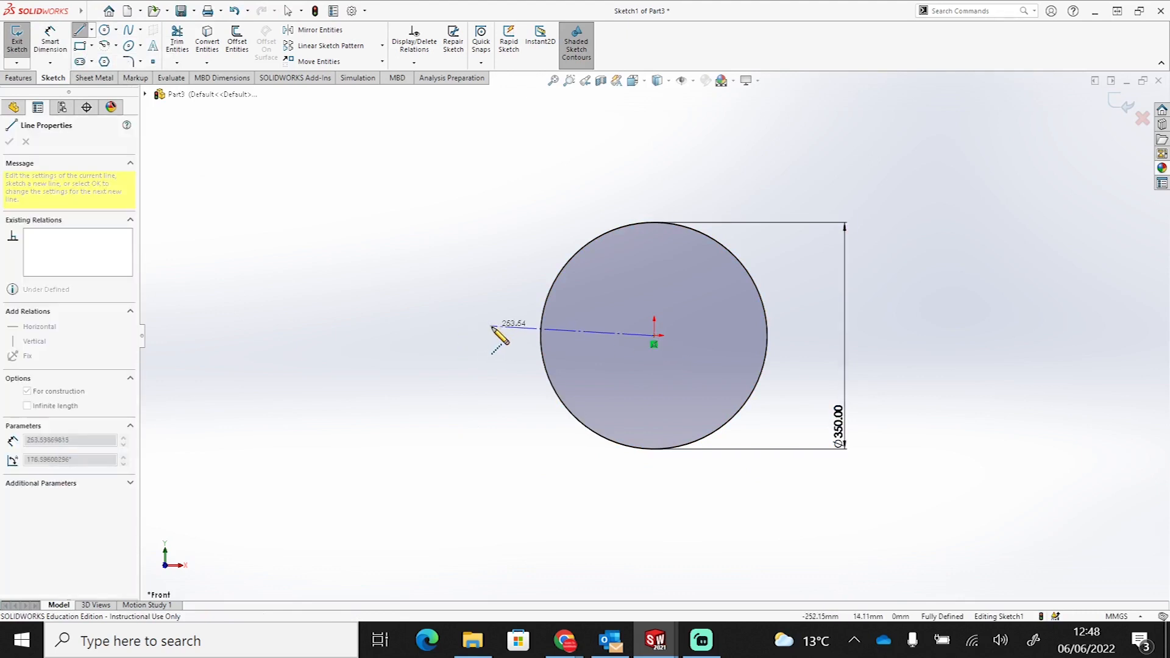
{"action": "left_click", "coordinate": [541, 335]}
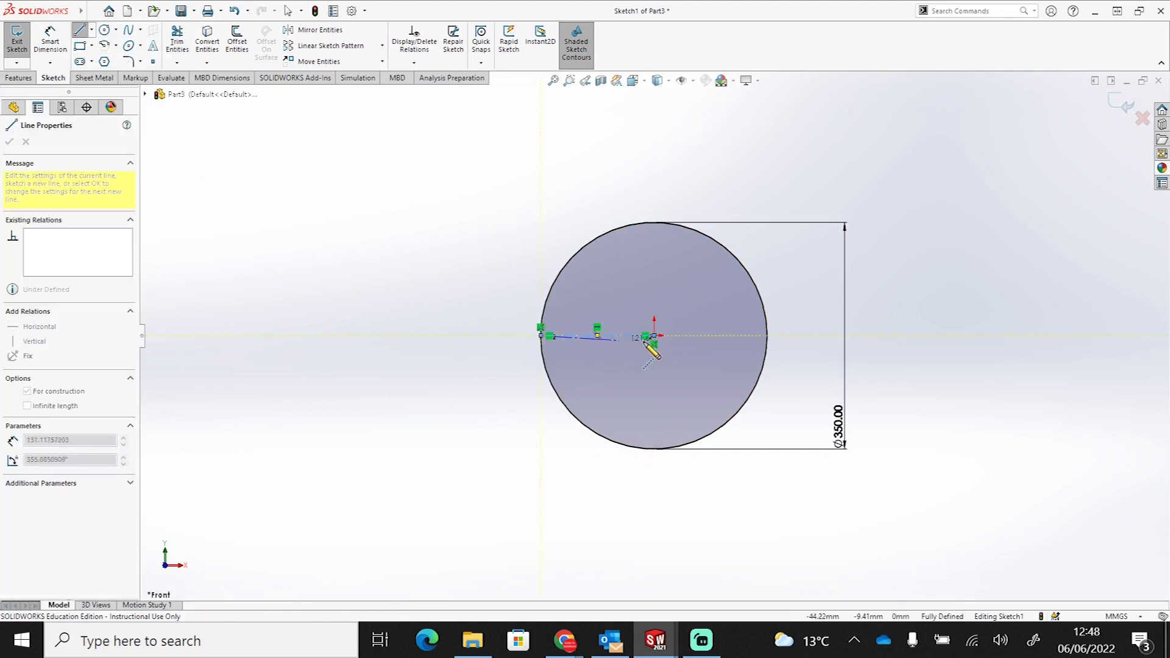
{"action": "key", "text": "Escape"}
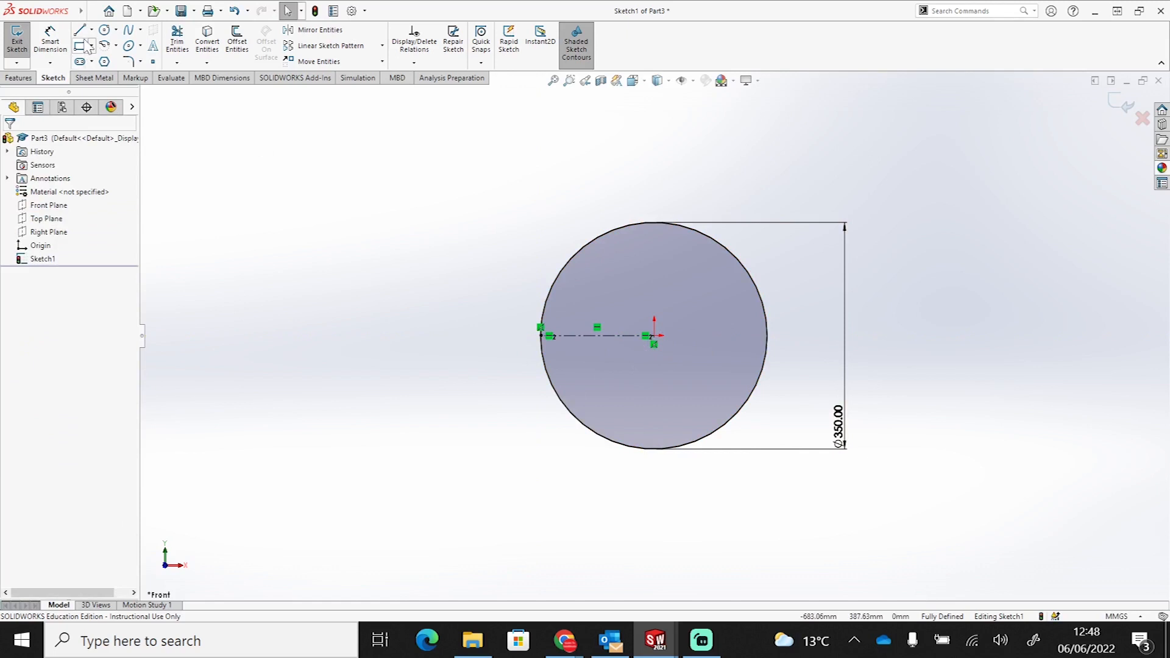
Step: Draw a second horizontal centerline about 175 mm long below the first, ending vertically beneath the origin
{"action": "left_click", "coordinate": [105, 30]}
{"action": "left_click", "coordinate": [91, 30]}
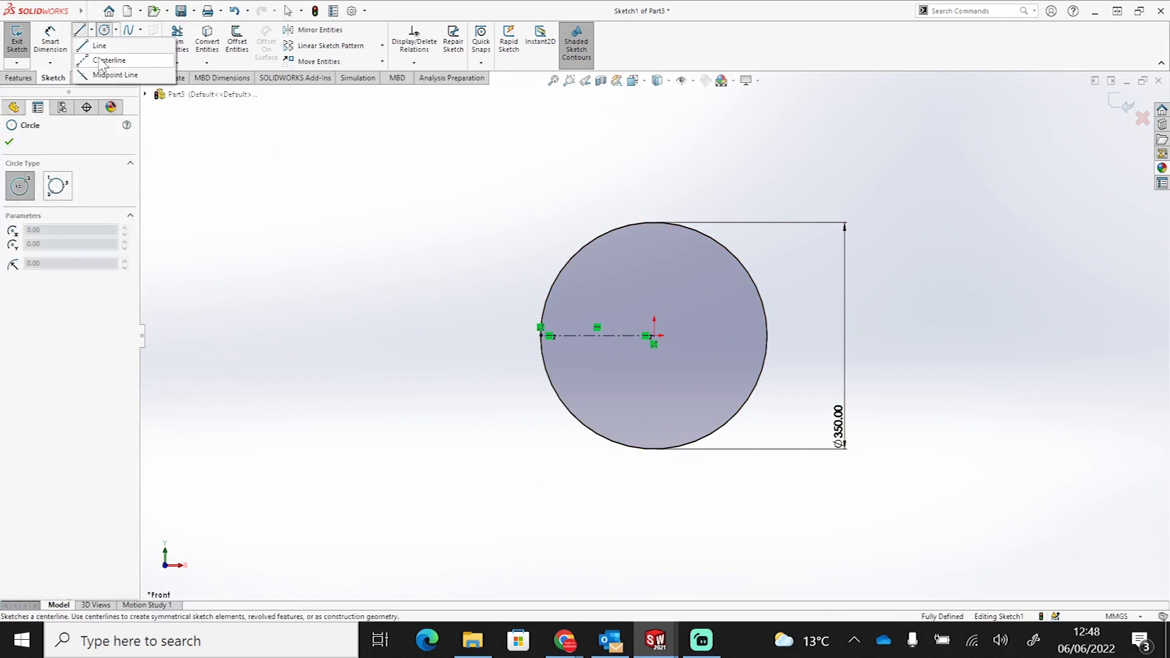
{"action": "left_click", "coordinate": [101, 62]}
{"action": "left_click", "coordinate": [540, 420]}
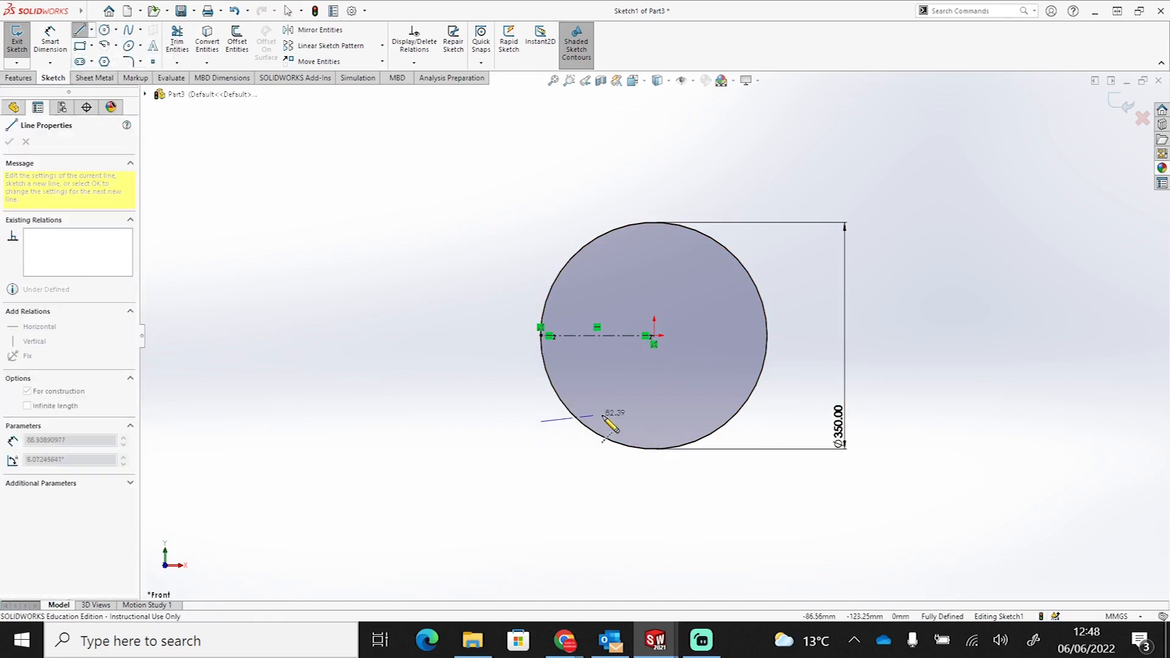
{"action": "left_click", "coordinate": [654, 421]}
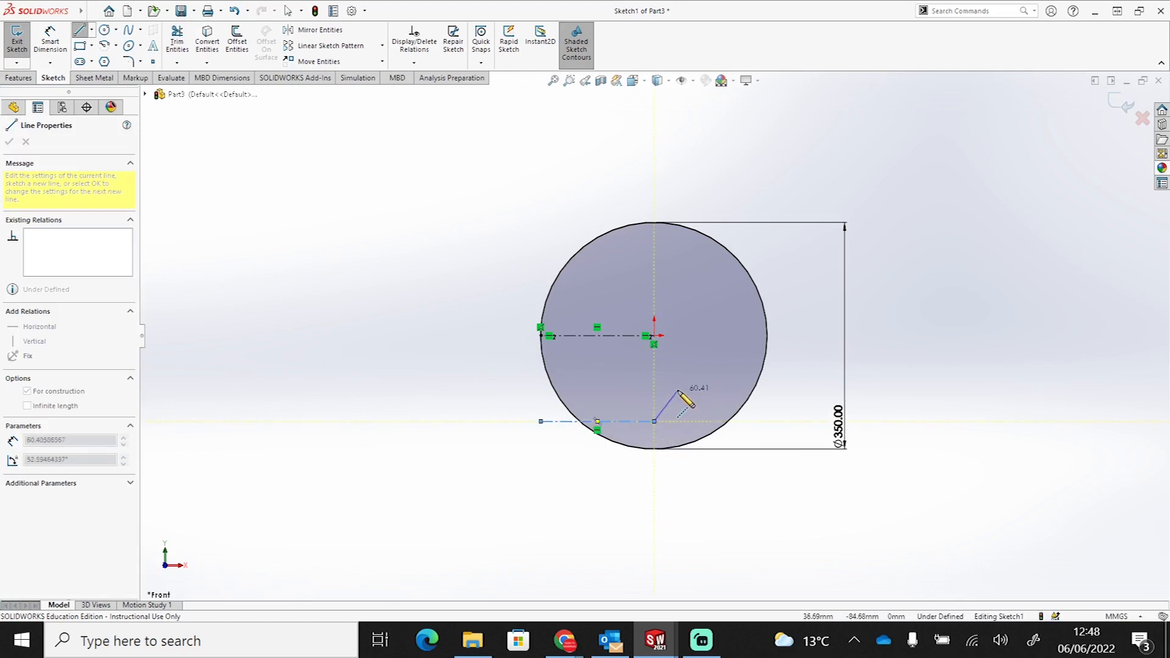
{"action": "key", "text": "Escape"}
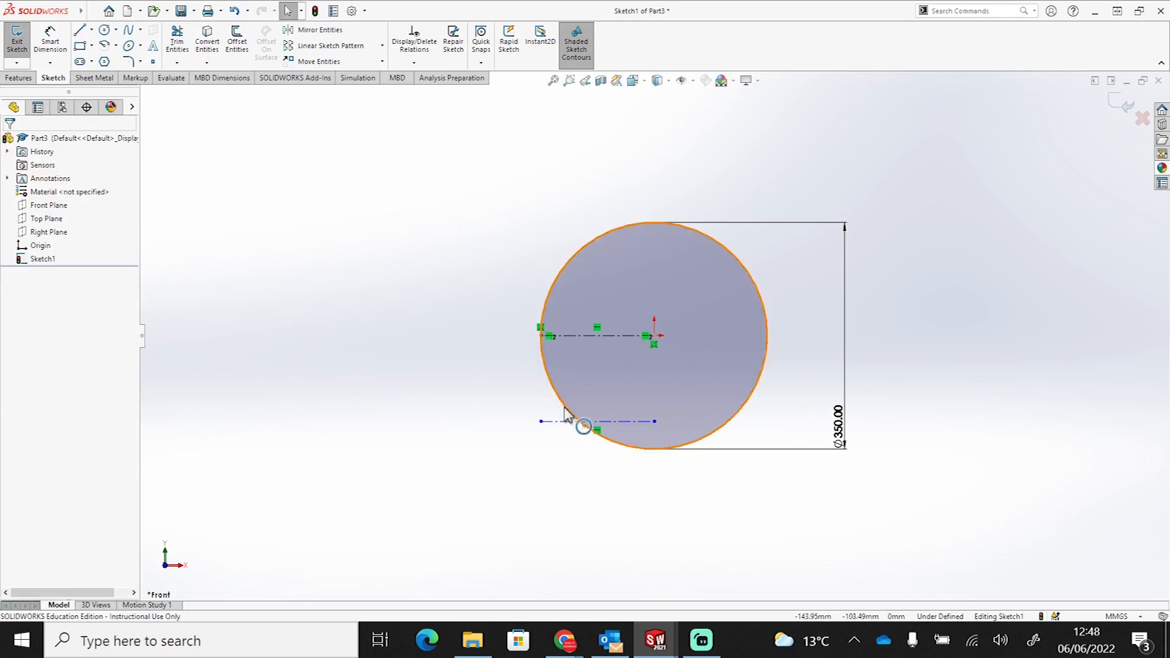
Step: Dimension the vertical distance between the two horizontal centerlines as 185 mm
{"action": "left_click", "coordinate": [50, 40]}
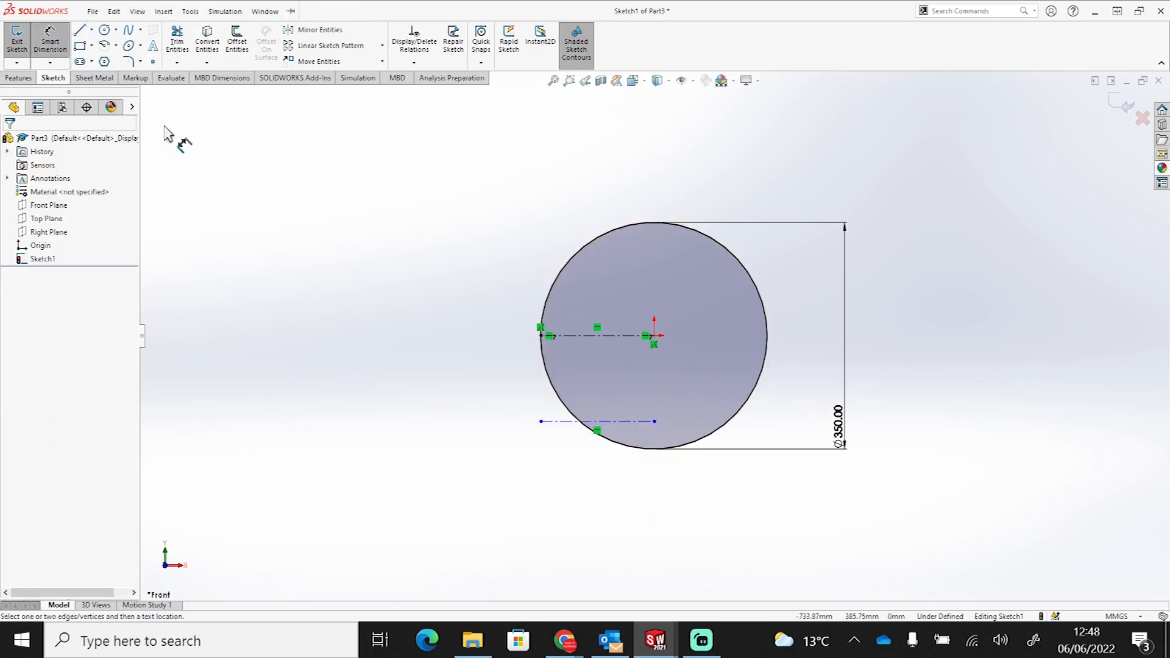
{"action": "left_click", "coordinate": [640, 421]}
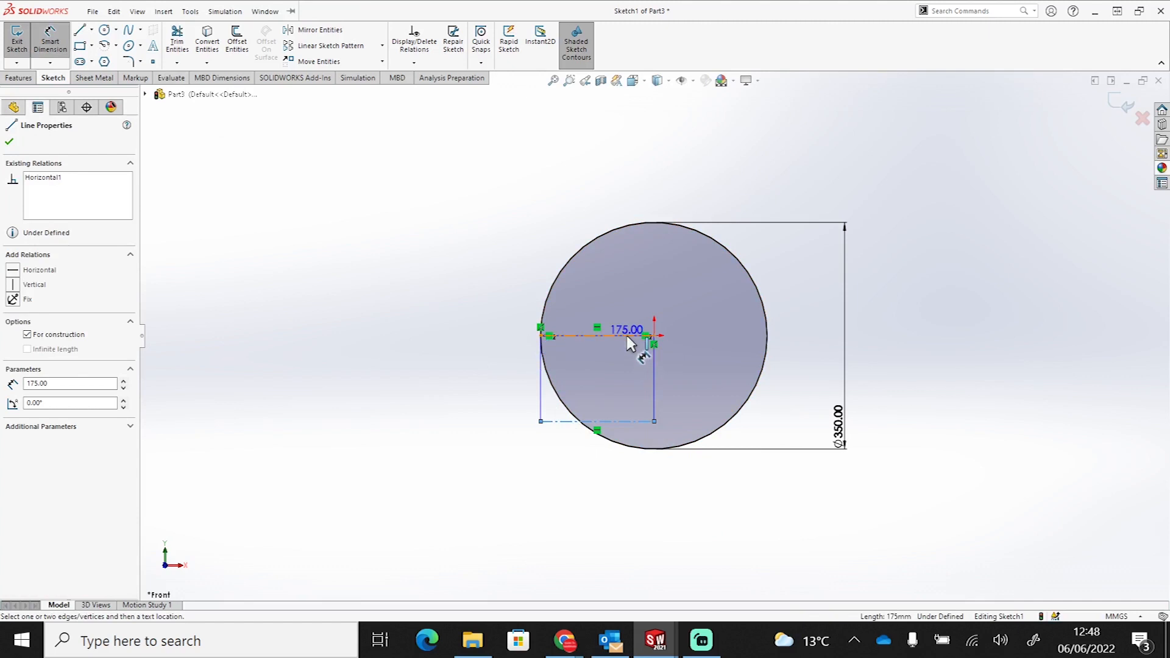
{"action": "left_click", "coordinate": [626, 335]}
{"action": "left_click", "coordinate": [688, 393]}
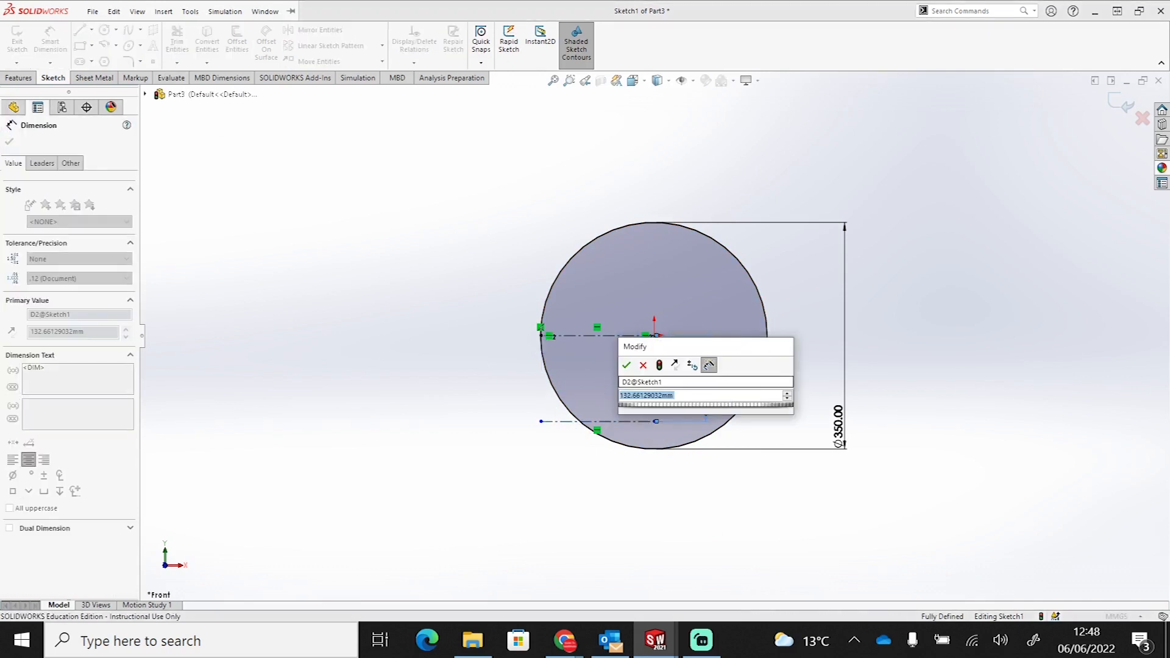
{"action": "type", "text": "185"}
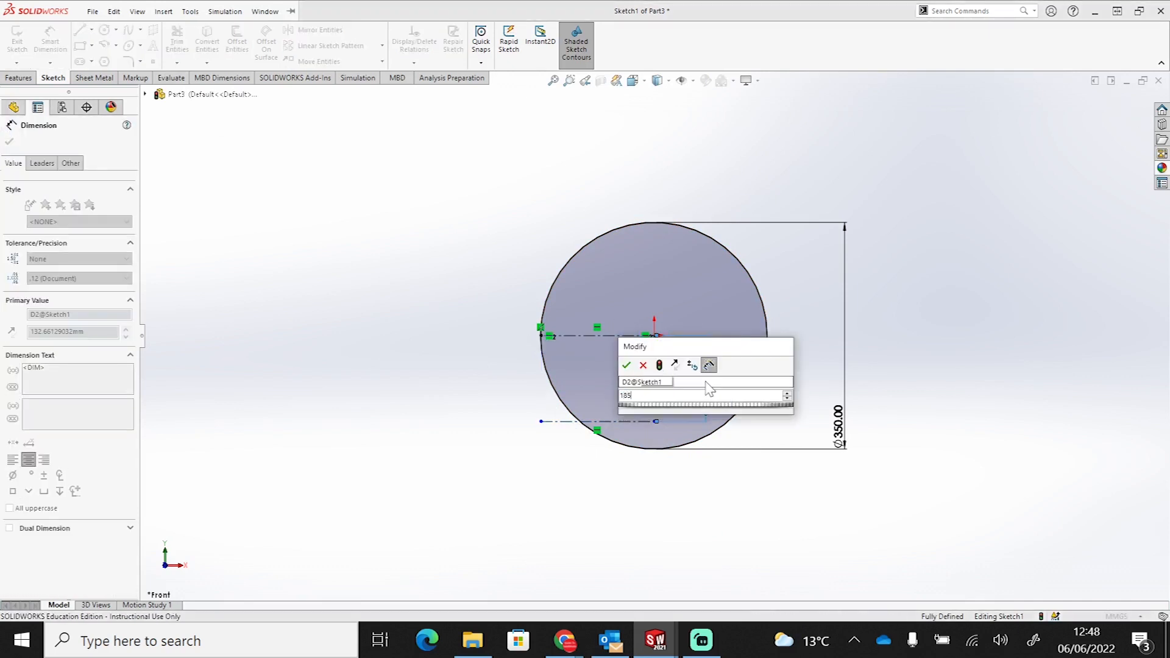
{"action": "key", "text": "Return"}
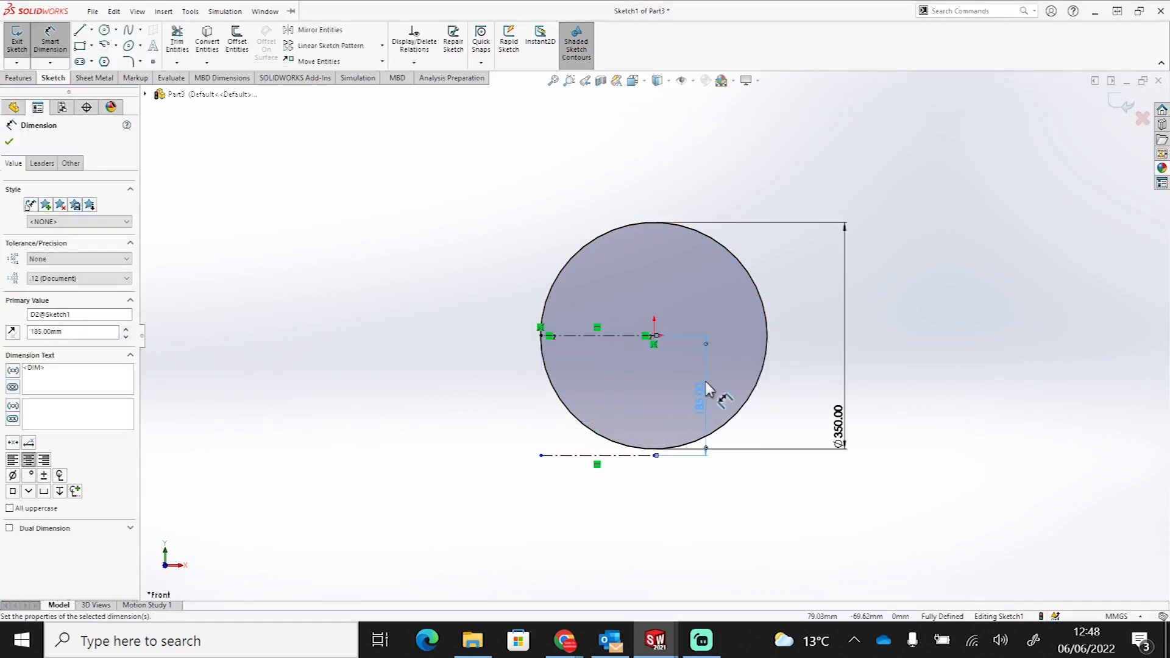
Step: Double the circle's diameter dimension to 700 mm by entering 350*2
{"action": "left_click", "coordinate": [754, 447]}
{"action": "left_click", "coordinate": [847, 447]}
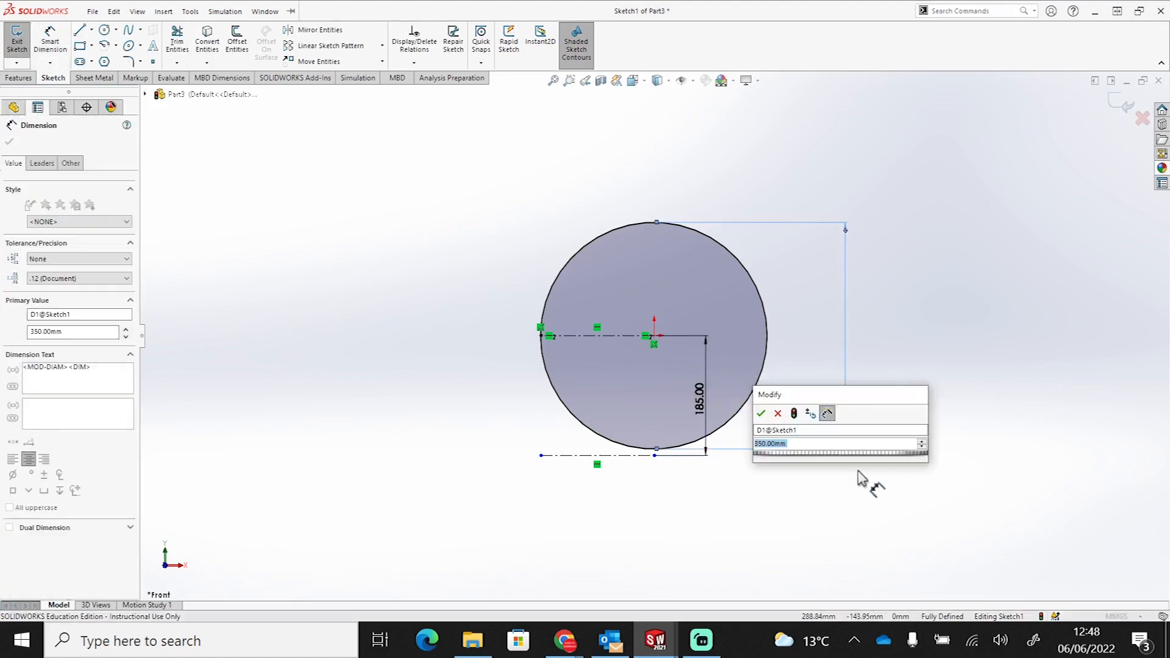
{"action": "left_click", "coordinate": [798, 443]}
{"action": "left_click_drag", "start_coordinate": [769, 443], "coordinate": [720, 449]}
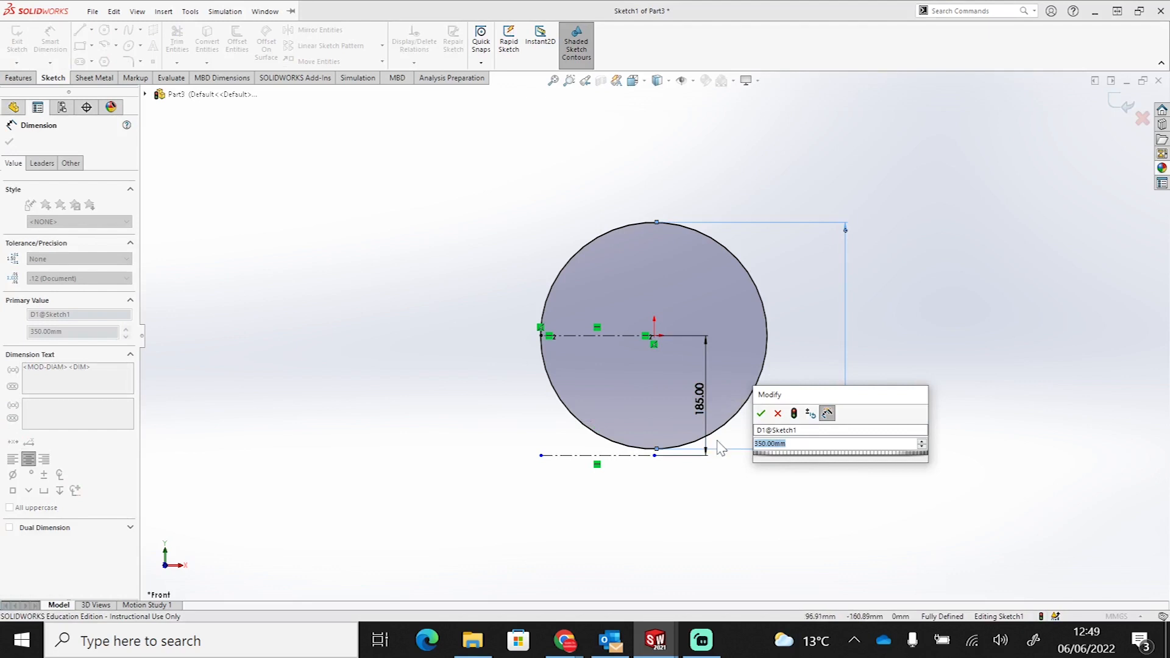
{"action": "key", "text": "Return"}
{"action": "key", "text": "BackSpace"}
{"action": "key", "text": "BackSpace"}
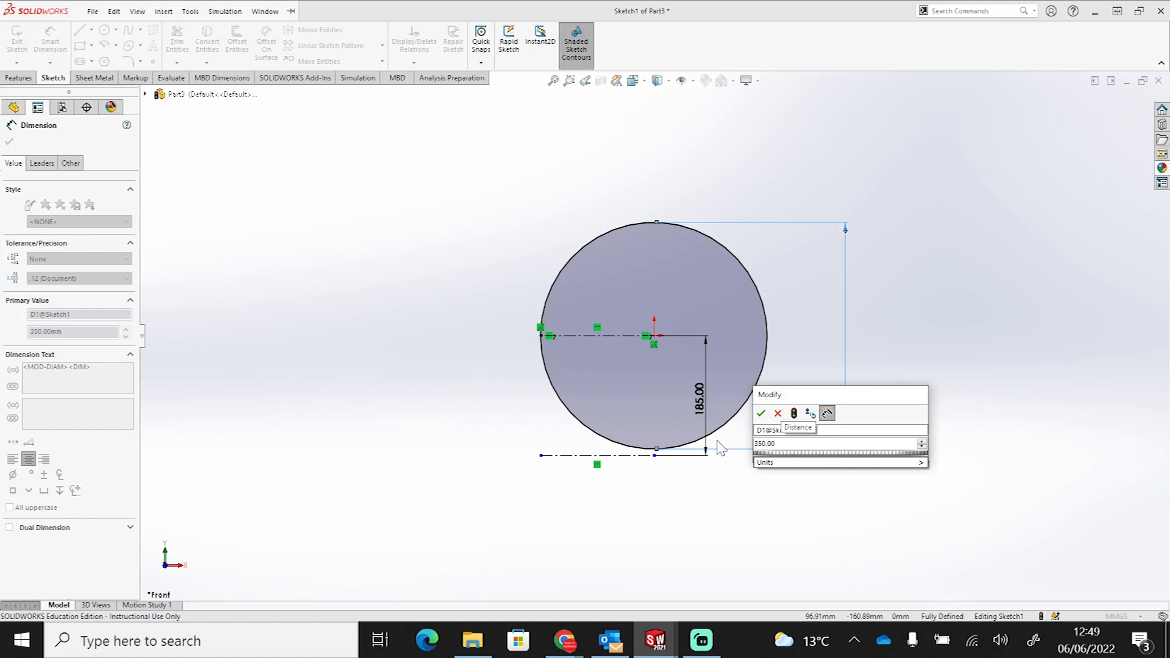
{"action": "type", "text": "*2"}
{"action": "key", "text": "Return"}
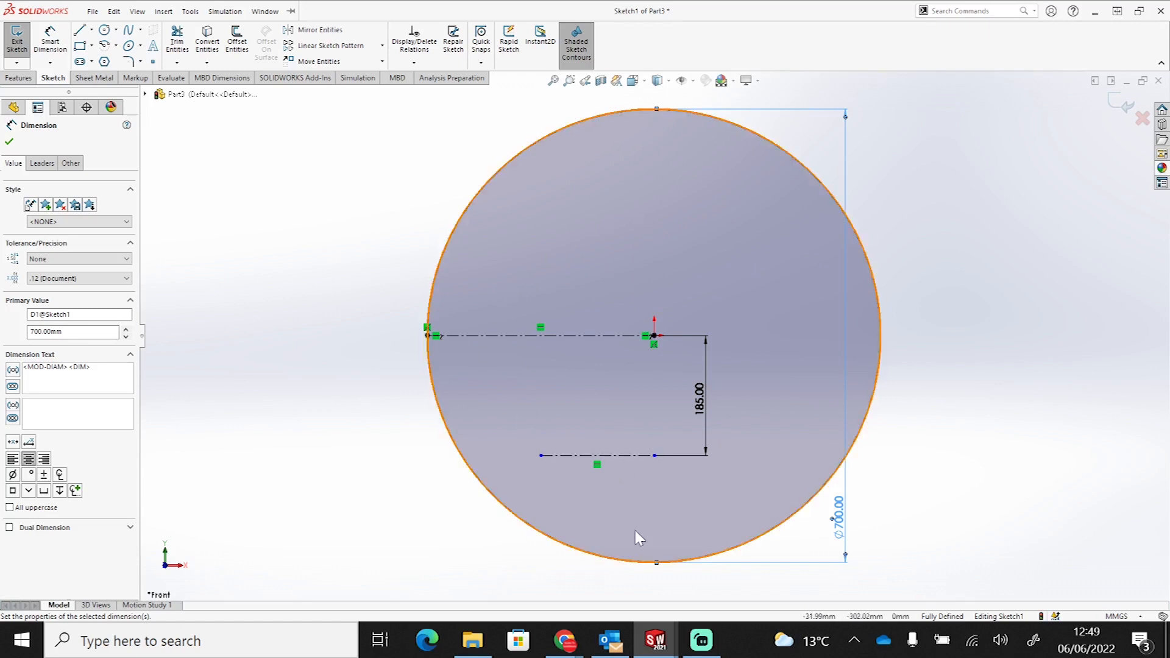
Step: Extend the lower centerline's left end horizontally until it lies outside the circle
{"action": "left_click", "coordinate": [625, 456]}
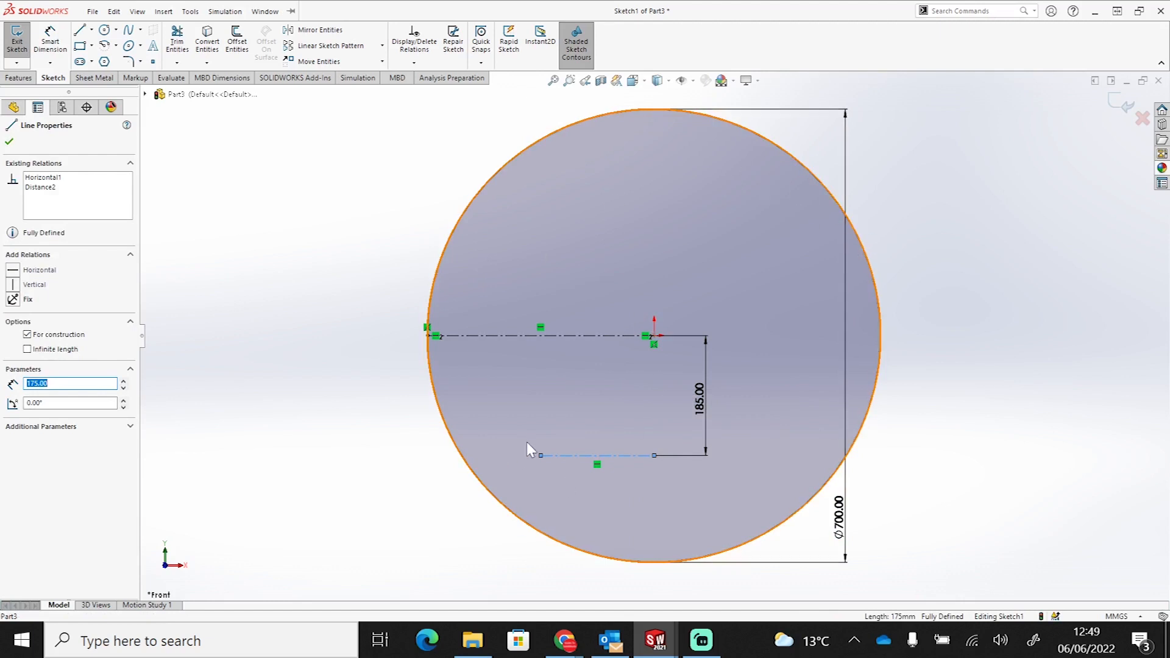
{"action": "left_click_drag", "start_coordinate": [540, 455], "coordinate": [400, 455]}
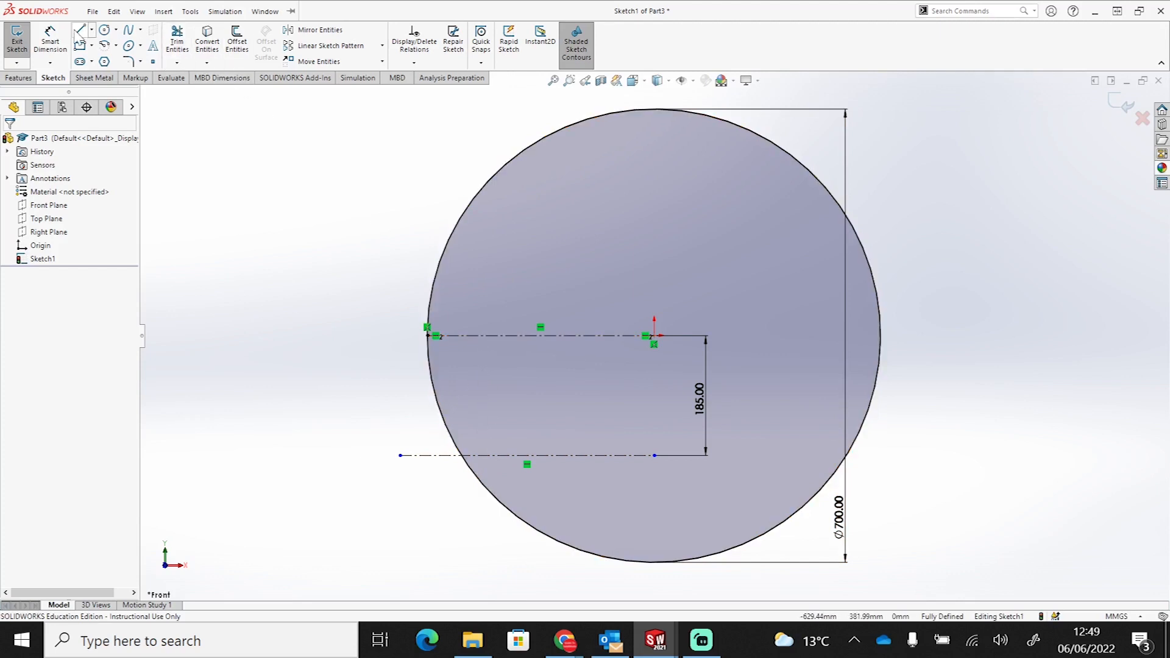
Step: Trim the circle down to the short arc between the two horizontal centerlines on its left side, and exit the sketch
{"action": "left_click", "coordinate": [177, 40]}
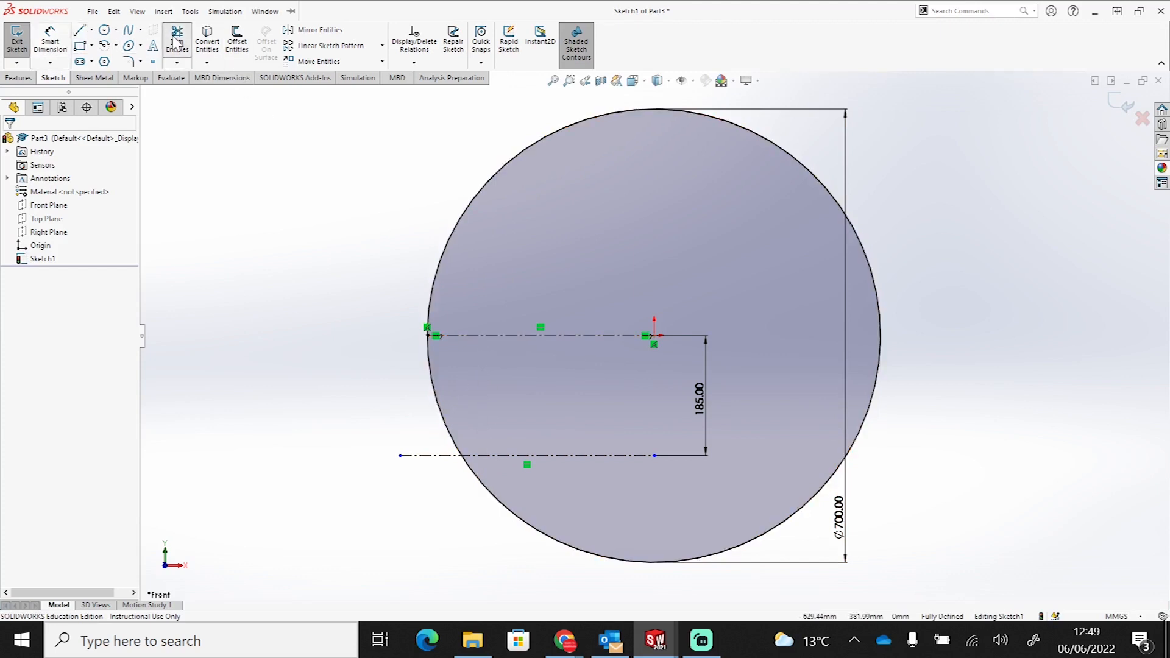
{"action": "left_click", "coordinate": [563, 544]}
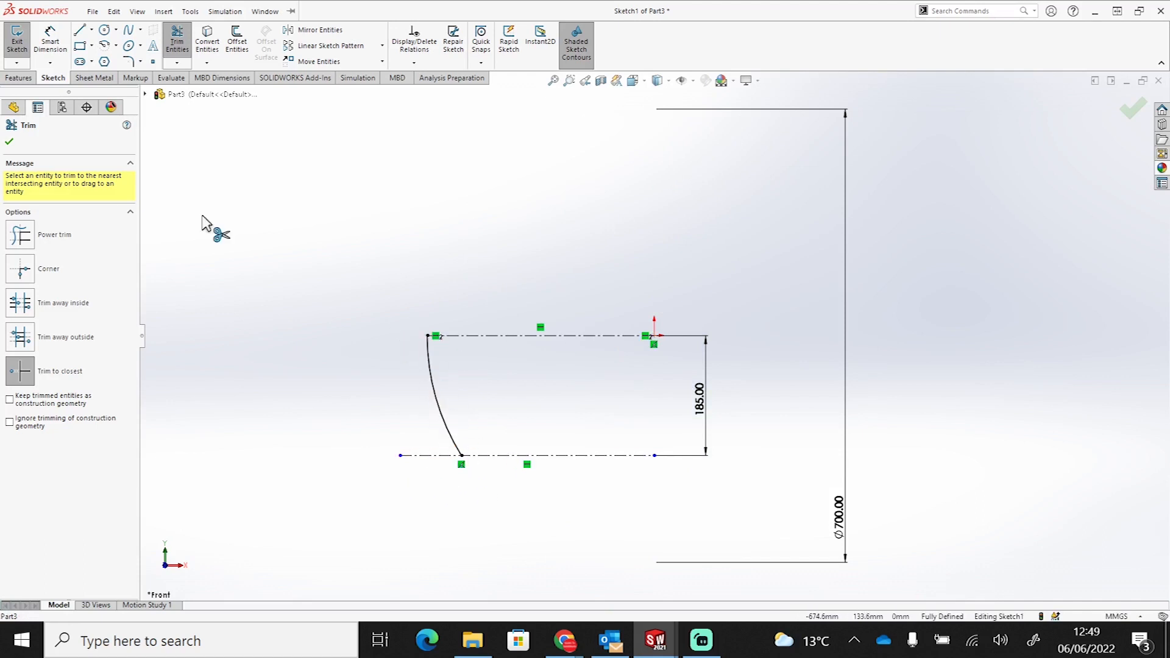
{"action": "left_click", "coordinate": [9, 145]}
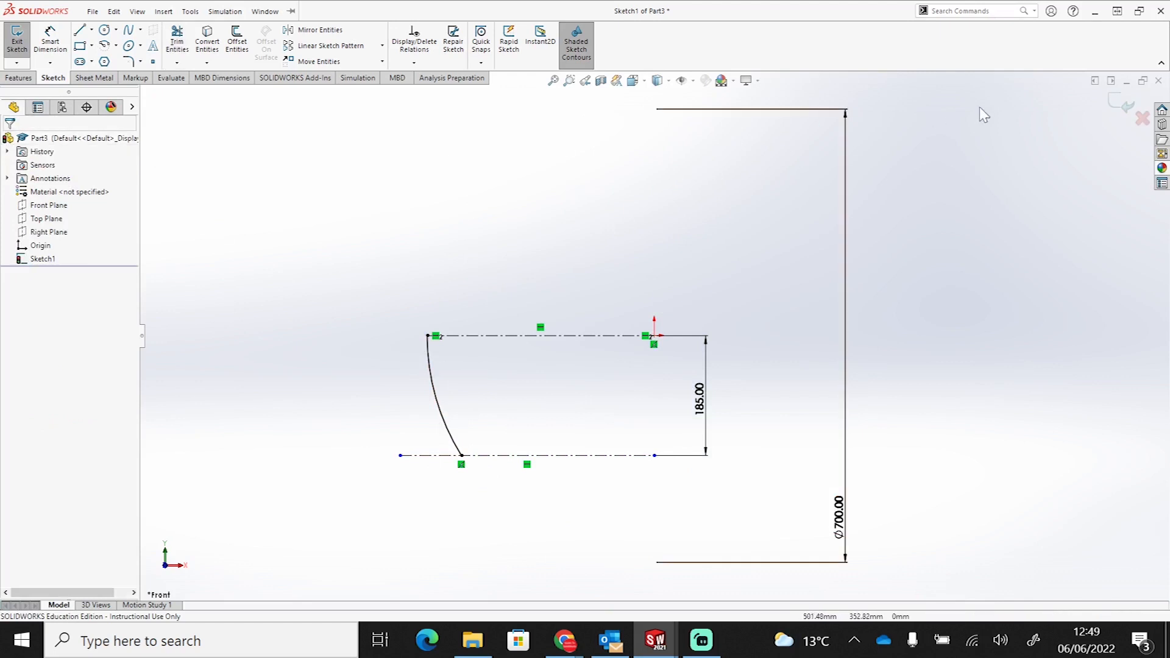
{"action": "left_click", "coordinate": [1132, 110]}
{"action": "left_click", "coordinate": [731, 413]}
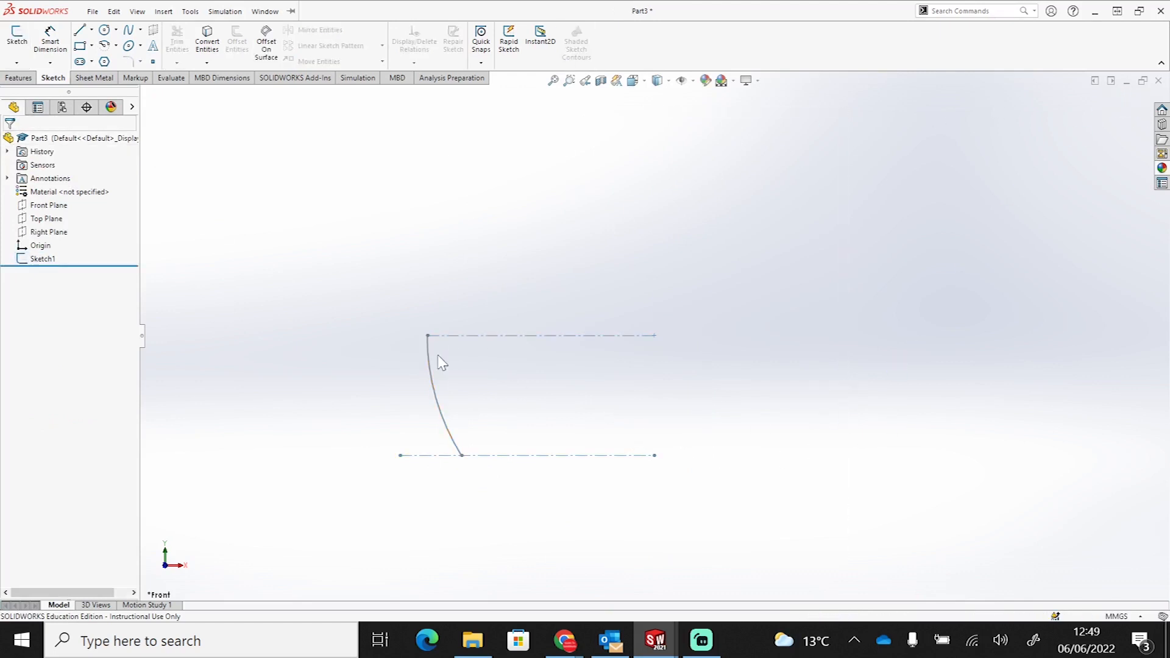
Step: Start a sketch on the Top Plane and draw a center rectangle about 54 mm high, centered on the arc's upper endpoint
{"action": "left_click", "coordinate": [55, 219]}
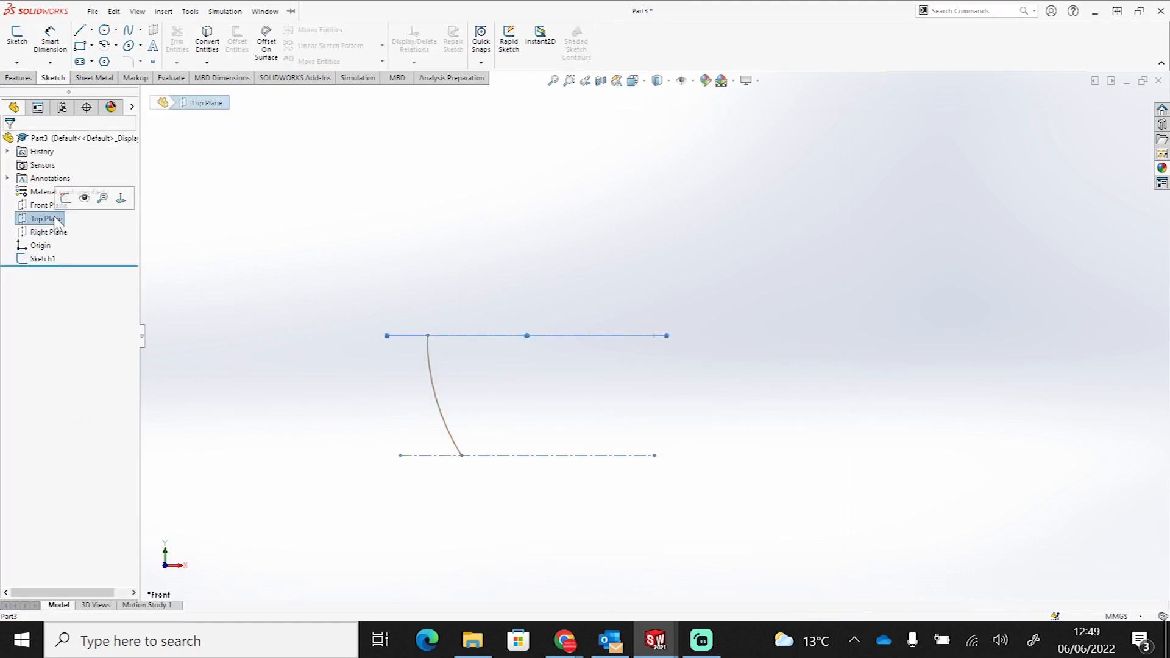
{"action": "left_click", "coordinate": [17, 36]}
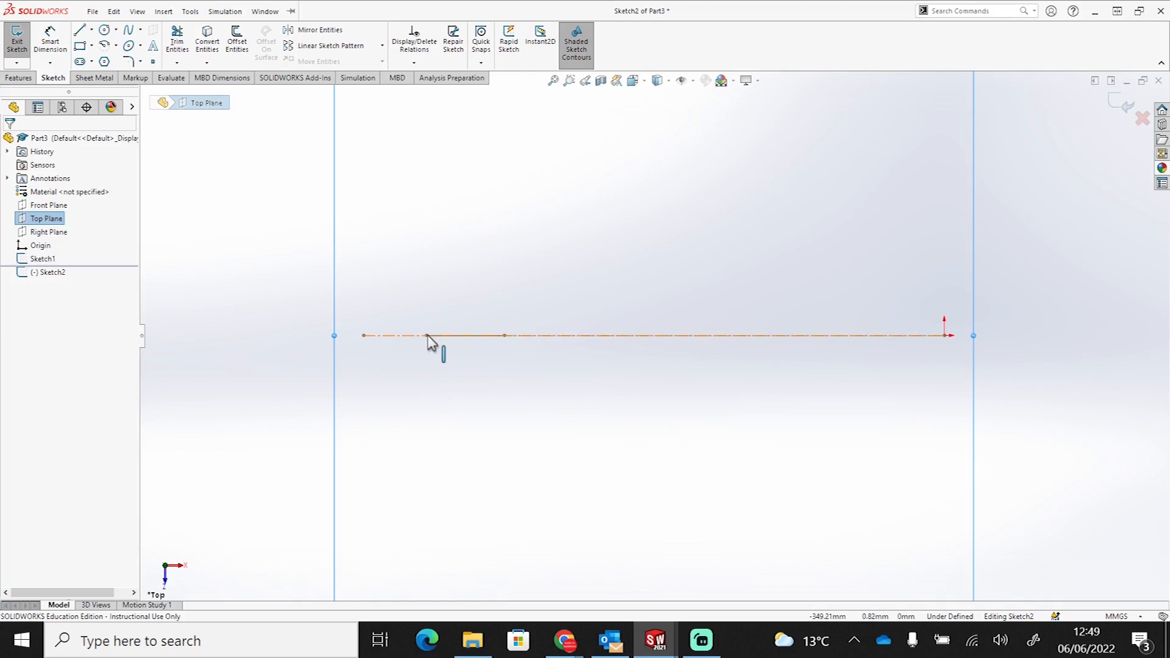
{"action": "left_click", "coordinate": [93, 10]}
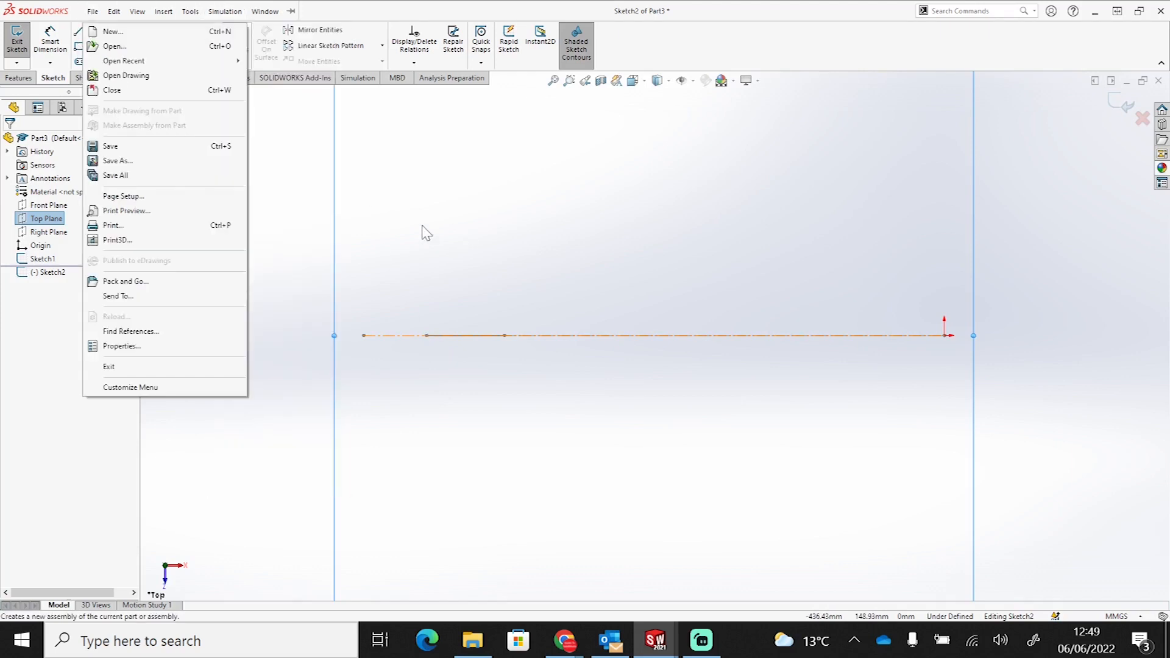
{"action": "left_click", "coordinate": [316, 212]}
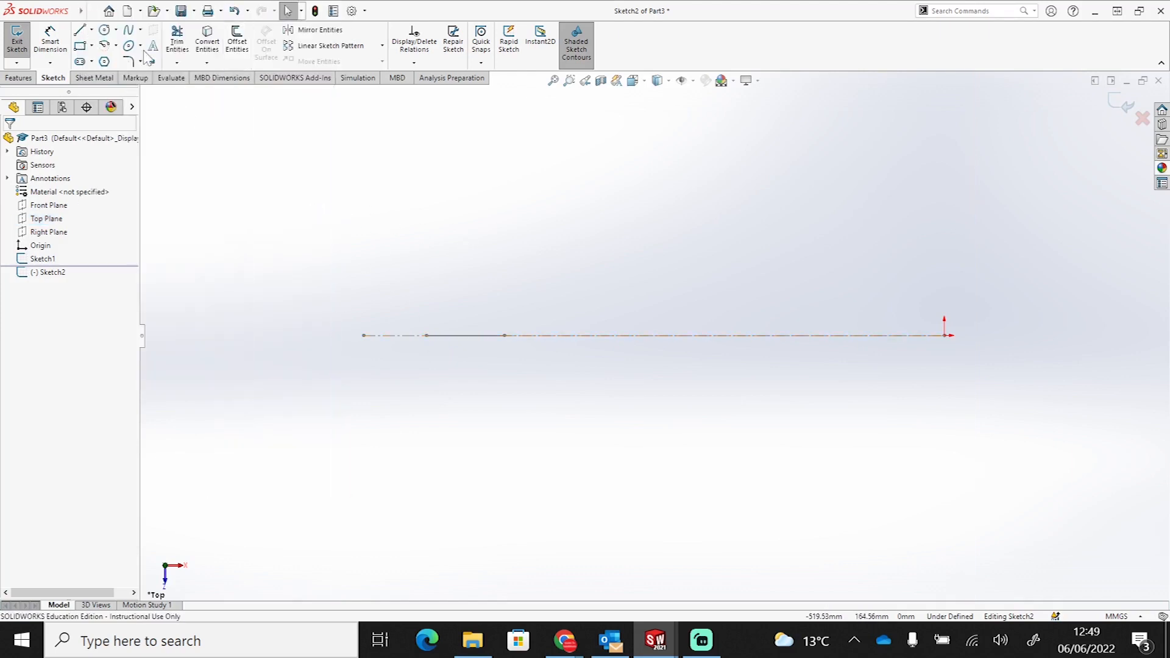
{"action": "left_click", "coordinate": [91, 46]}
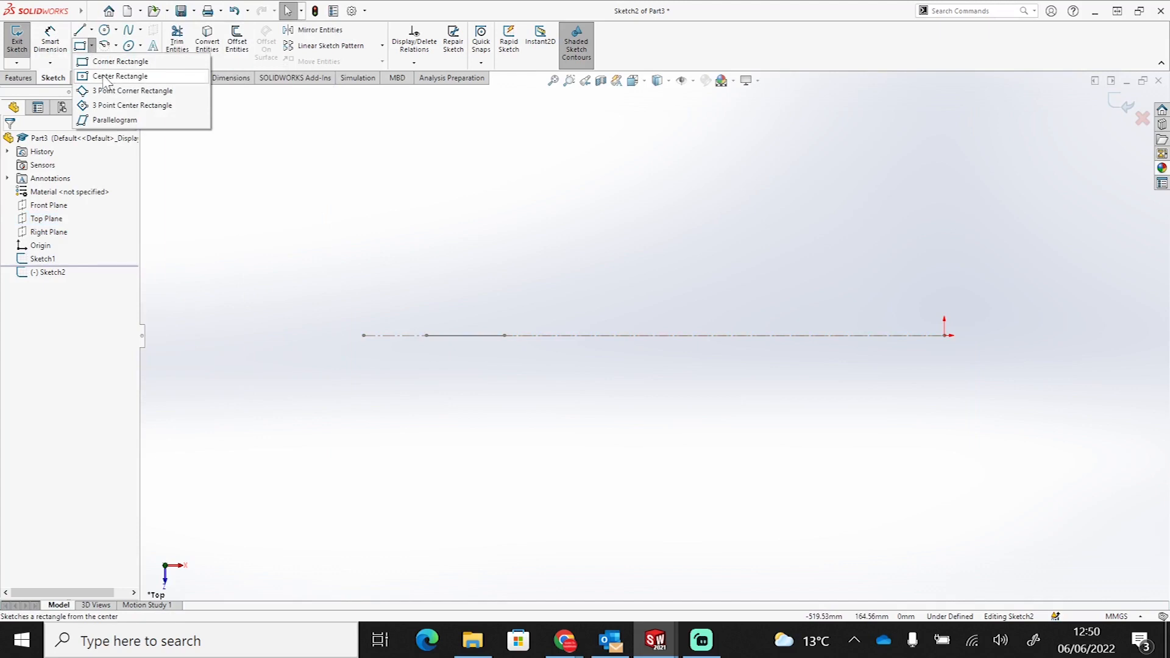
{"action": "left_click", "coordinate": [106, 78]}
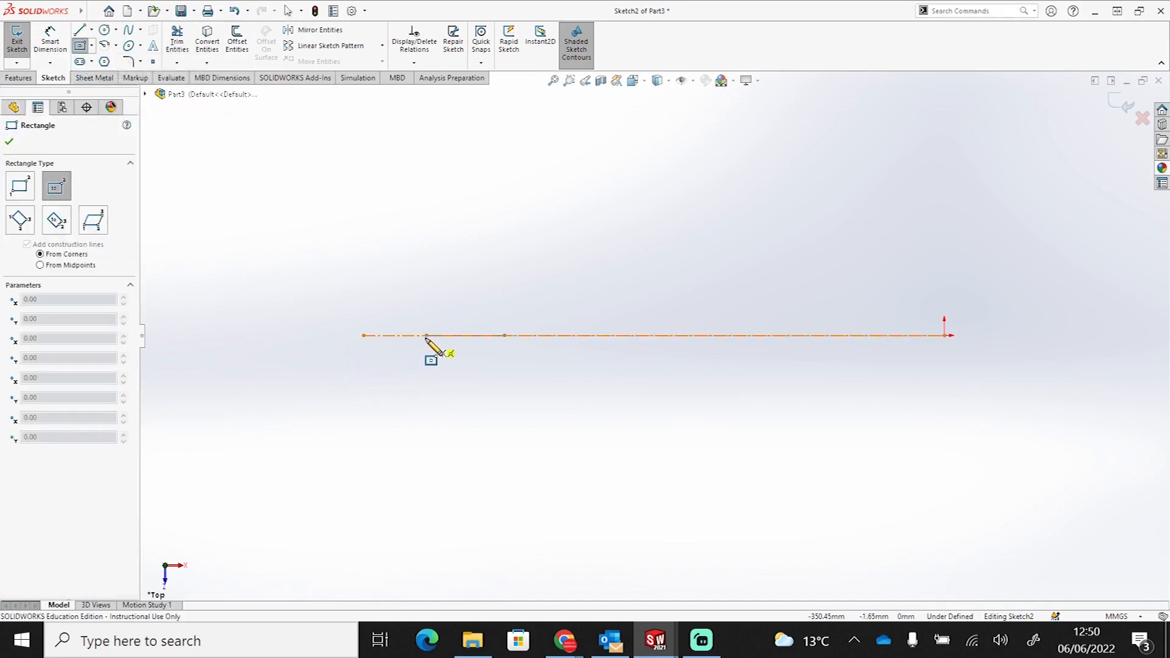
{"action": "middle_click_drag", "start_coordinate": [430, 374], "coordinate": [426, 326]}
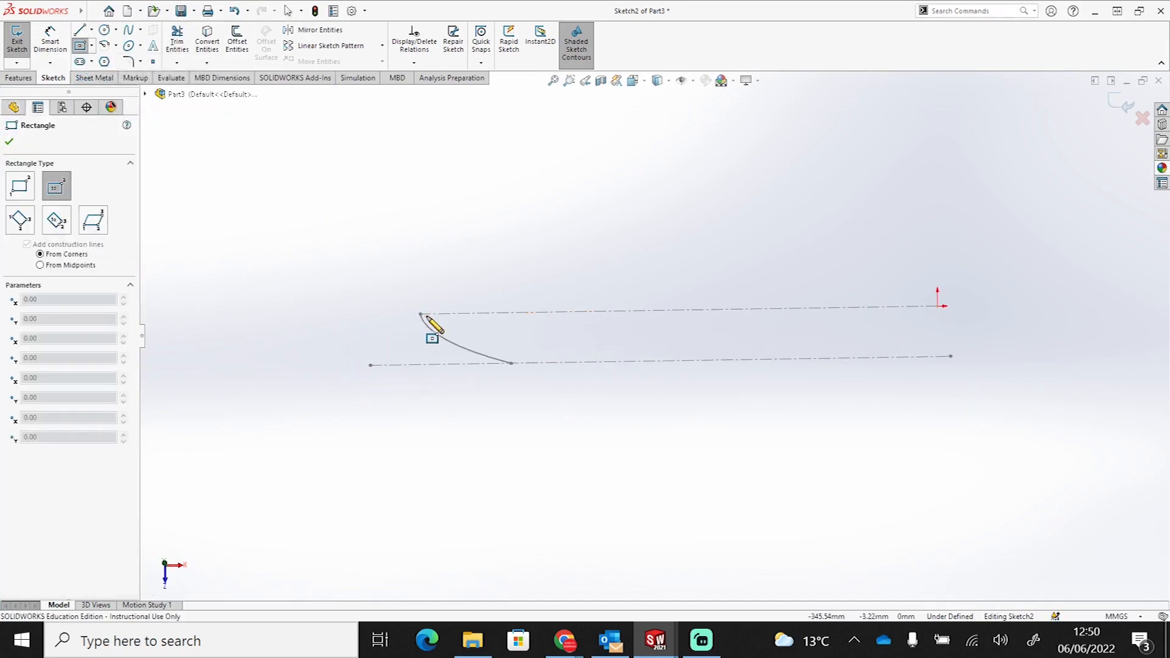
{"action": "left_click", "coordinate": [421, 314]}
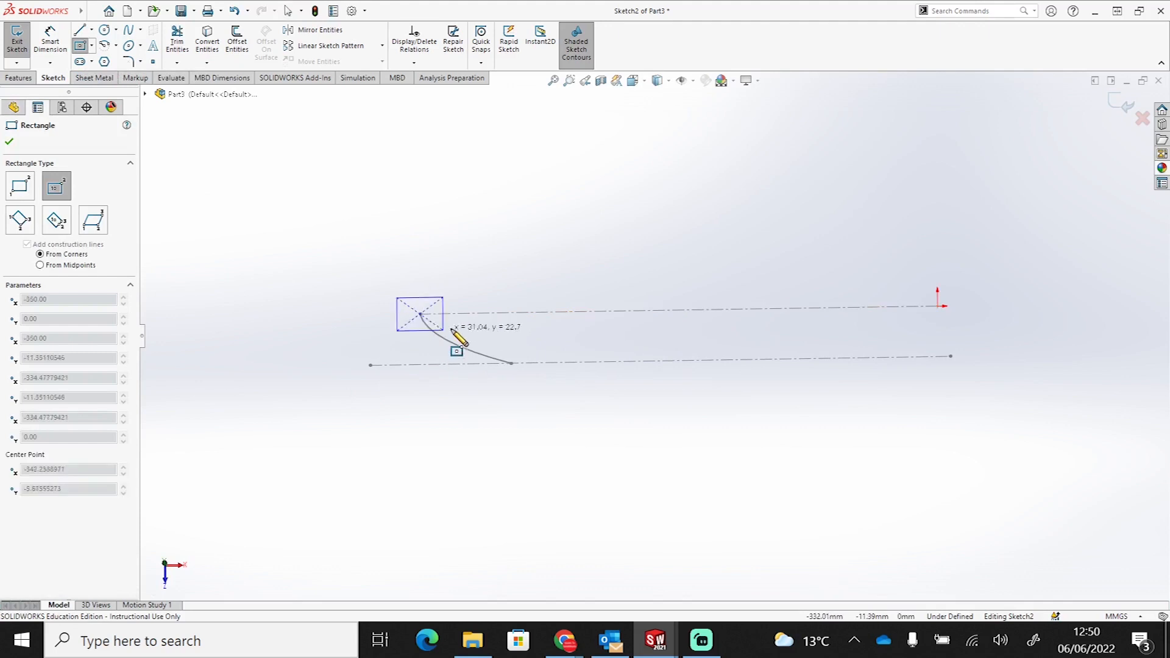
{"action": "left_click", "coordinate": [495, 364]}
{"action": "key", "text": "Escape"}
{"action": "mouse_move", "coordinate": [517, 488]}
{"action": "middle_mouse_down"}
{"action": "mouse_move", "coordinate": [525, 329]}
{"action": "mouse_move", "coordinate": [521, 379]}
{"action": "middle_mouse_up"}
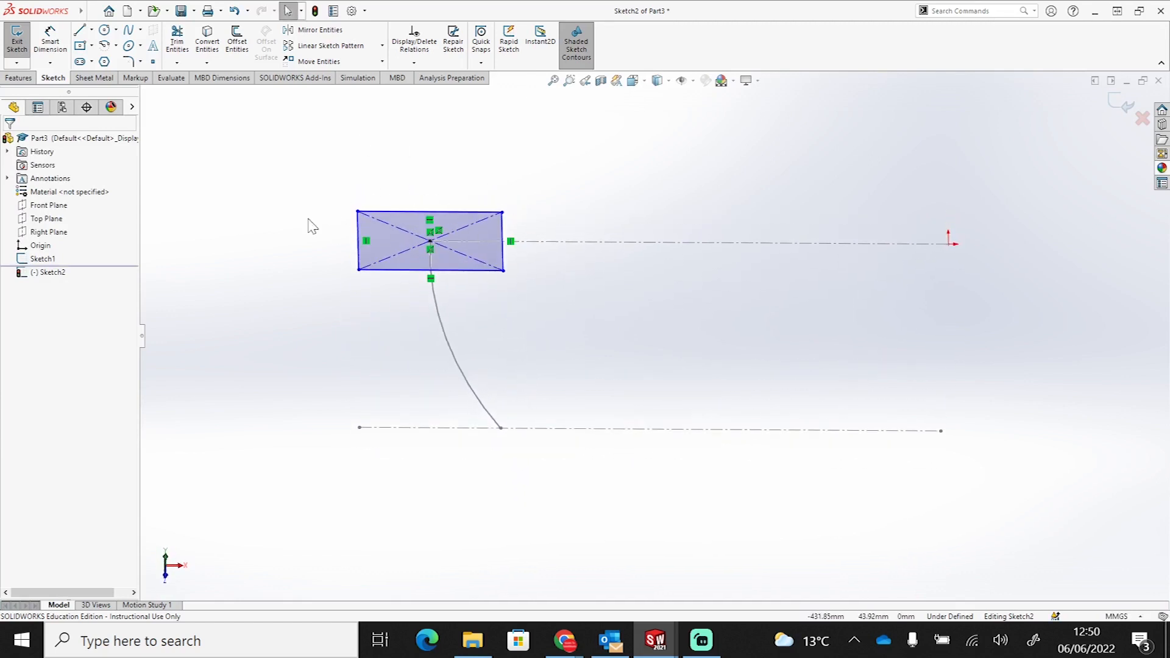
Step: Dimension the rectangle with 30 mm for its left side and 40 mm for its upper edge
{"action": "left_click", "coordinate": [54, 39]}
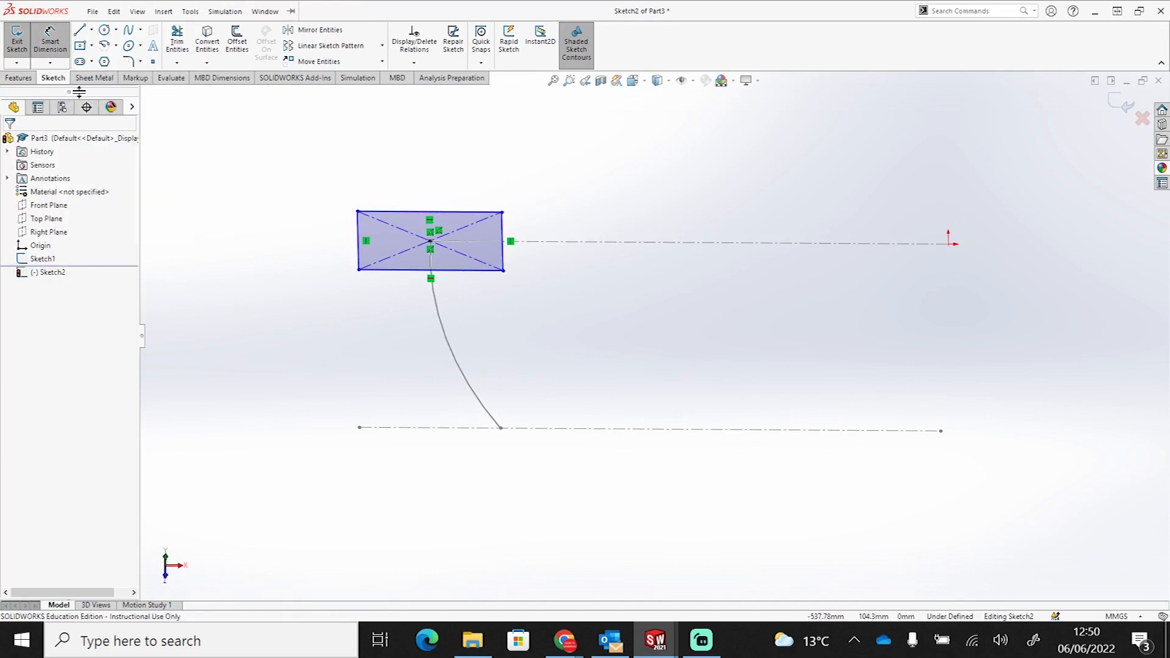
{"action": "left_click", "coordinate": [359, 243]}
{"action": "left_click", "coordinate": [309, 251]}
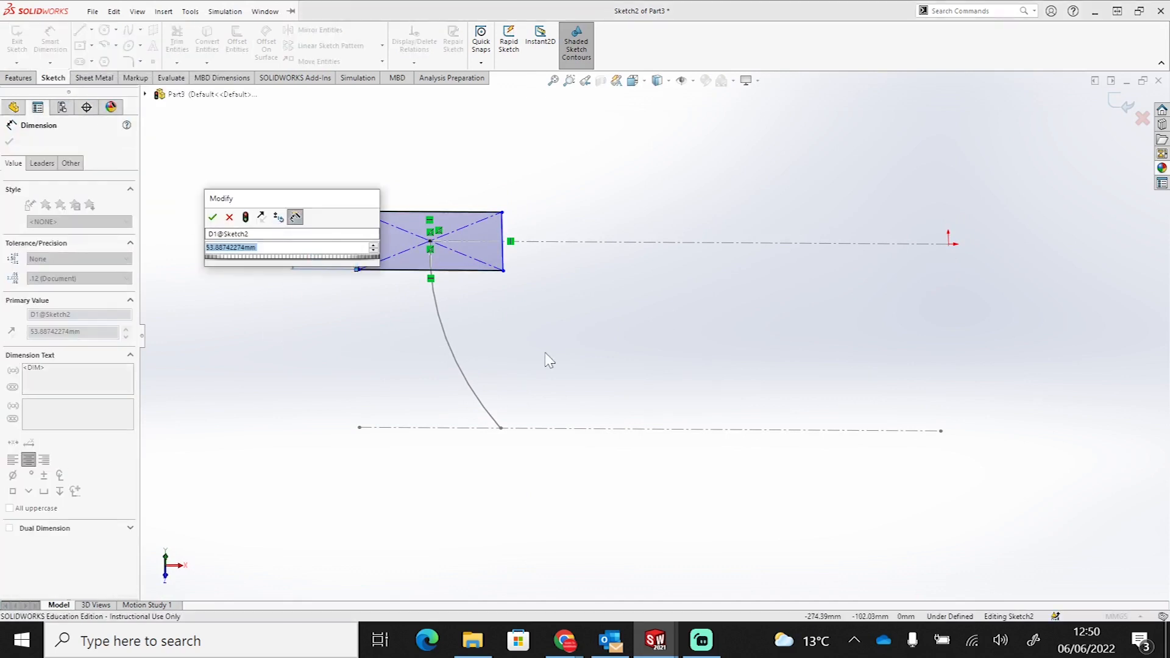
{"action": "type", "text": "30"}
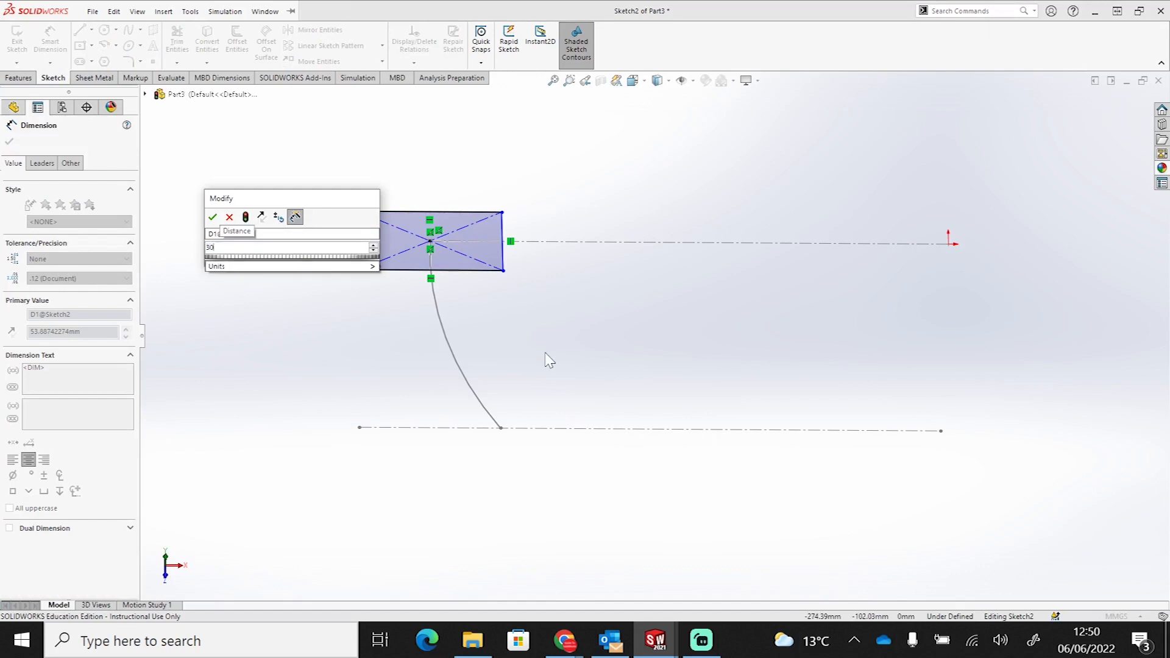
{"action": "key", "text": "Return"}
{"action": "mouse_move", "coordinate": [546, 323]}
{"action": "middle_mouse_down"}
{"action": "mouse_move", "coordinate": [556, 444]}
{"action": "mouse_move", "coordinate": [546, 465]}
{"action": "middle_mouse_up"}
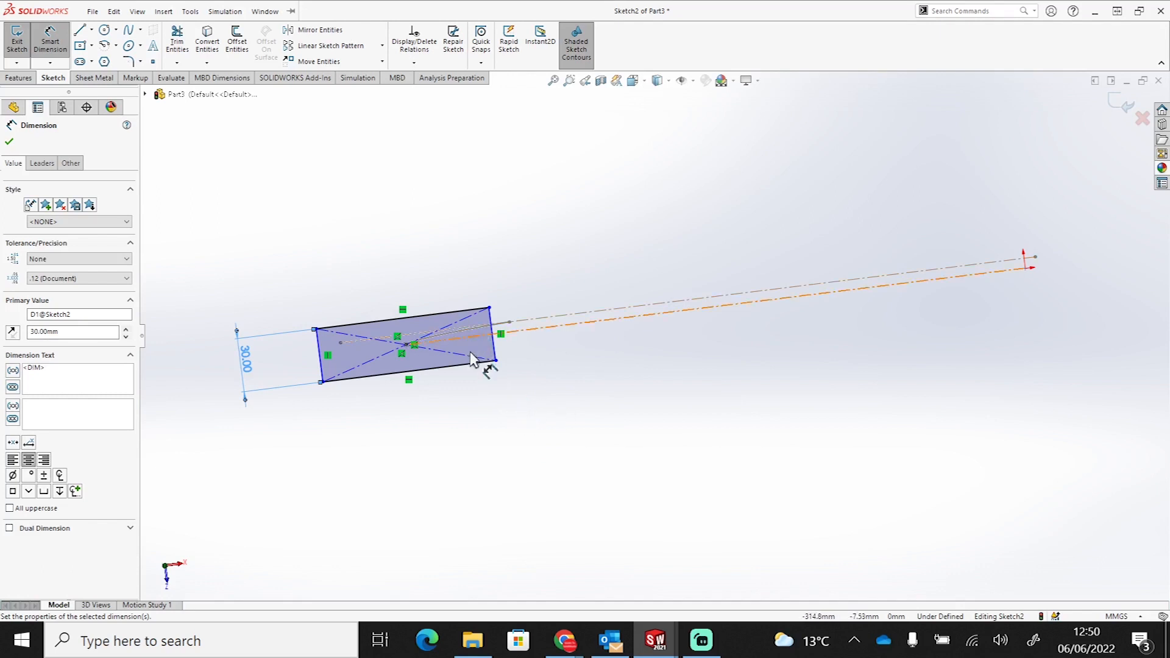
{"action": "left_click", "coordinate": [434, 315]}
{"action": "left_click", "coordinate": [432, 277]}
{"action": "type", "text": "40"}
{"action": "key", "text": "Return"}
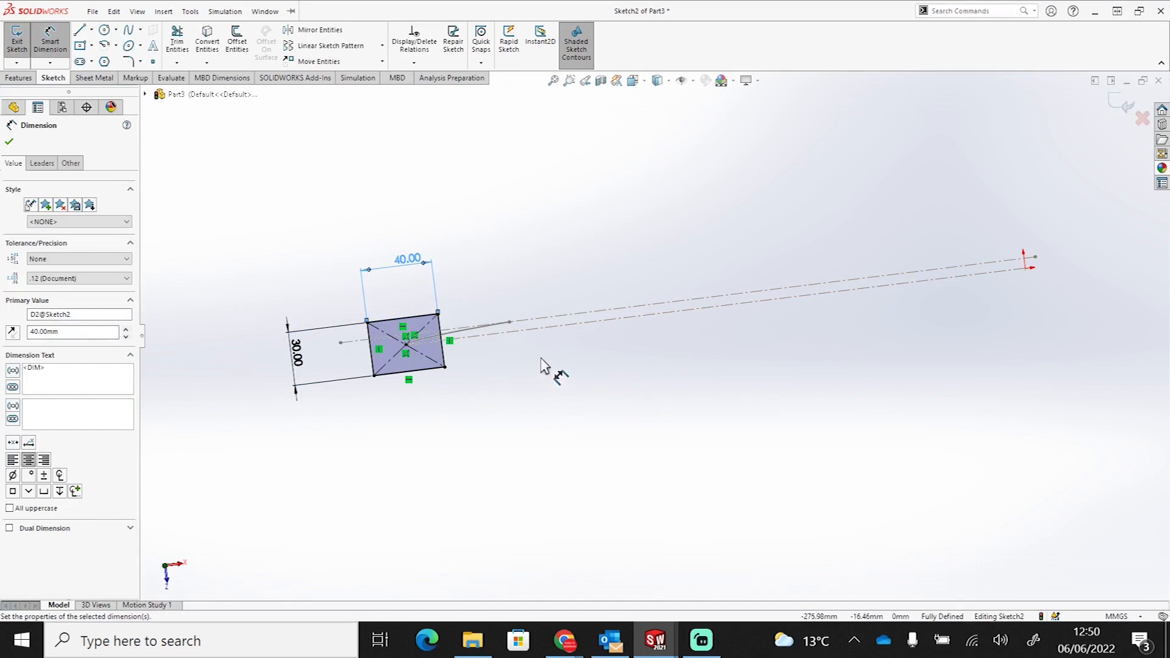
Step: Round all four corners of the rectangle with 5 mm sketch fillets
{"action": "scroll", "coordinate": [424, 347], "scroll_direction": "down", "scroll_amount": 7}
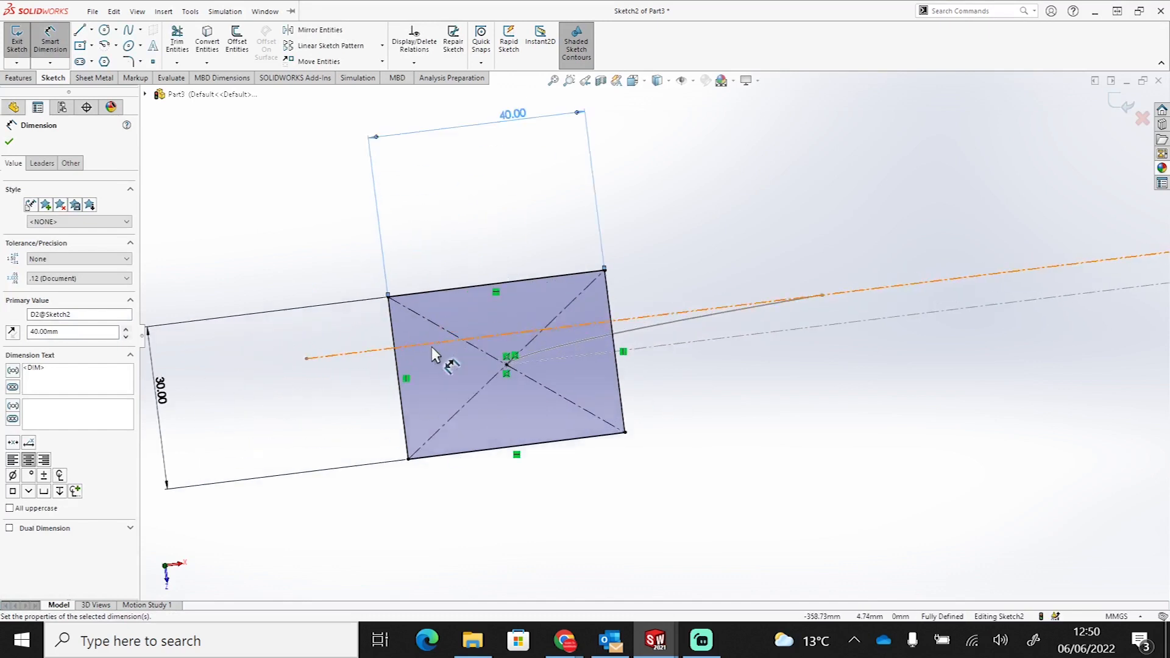
{"action": "left_click", "coordinate": [128, 61]}
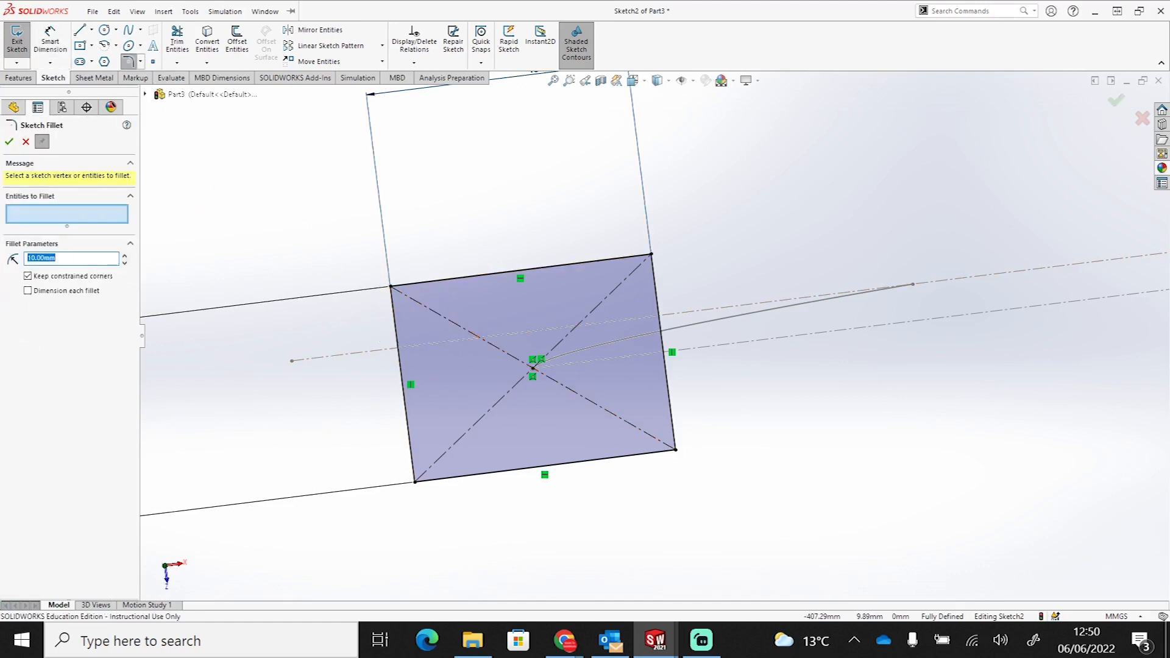
{"action": "type", "text": "5"}
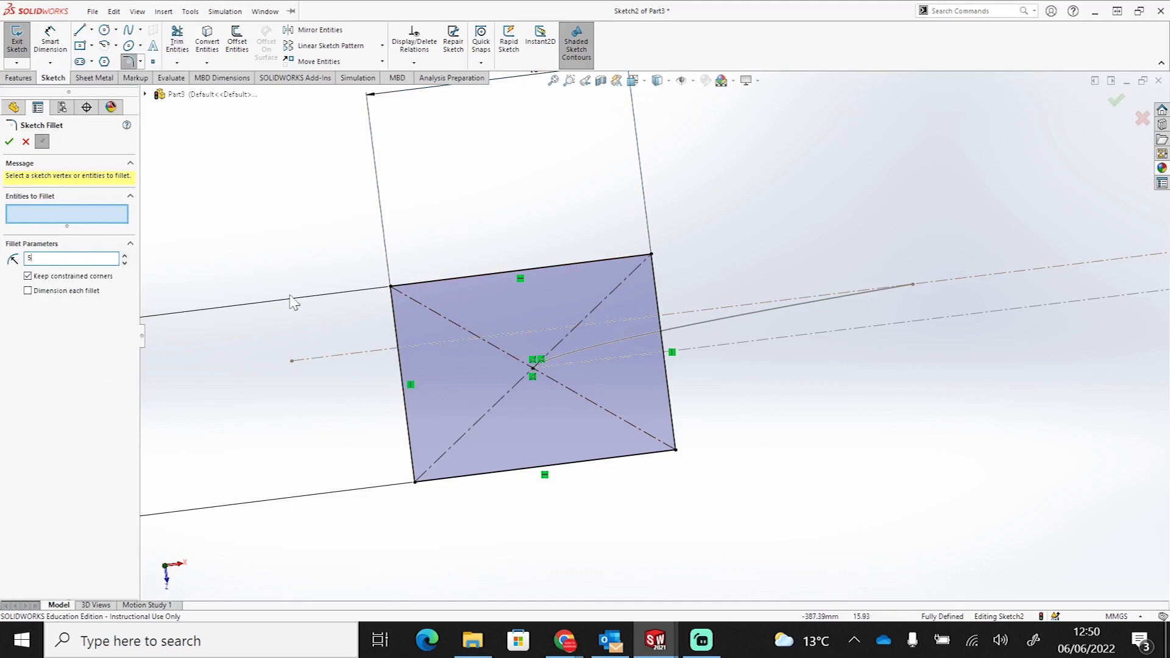
{"action": "left_click", "coordinate": [392, 286]}
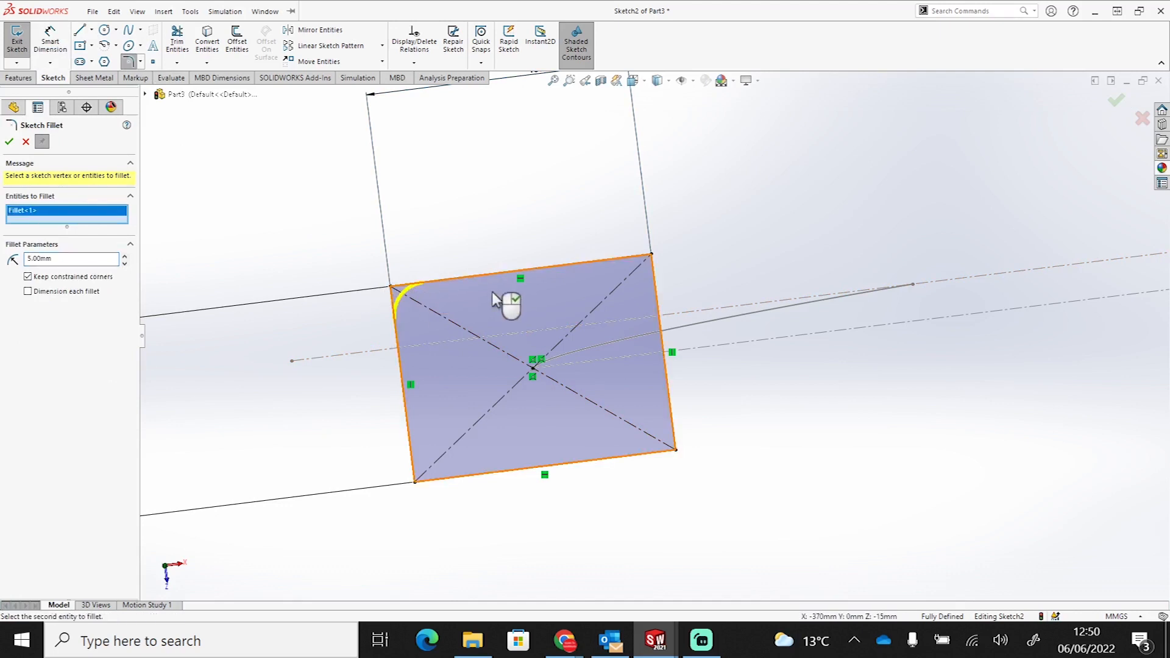
{"action": "left_click", "coordinate": [650, 256]}
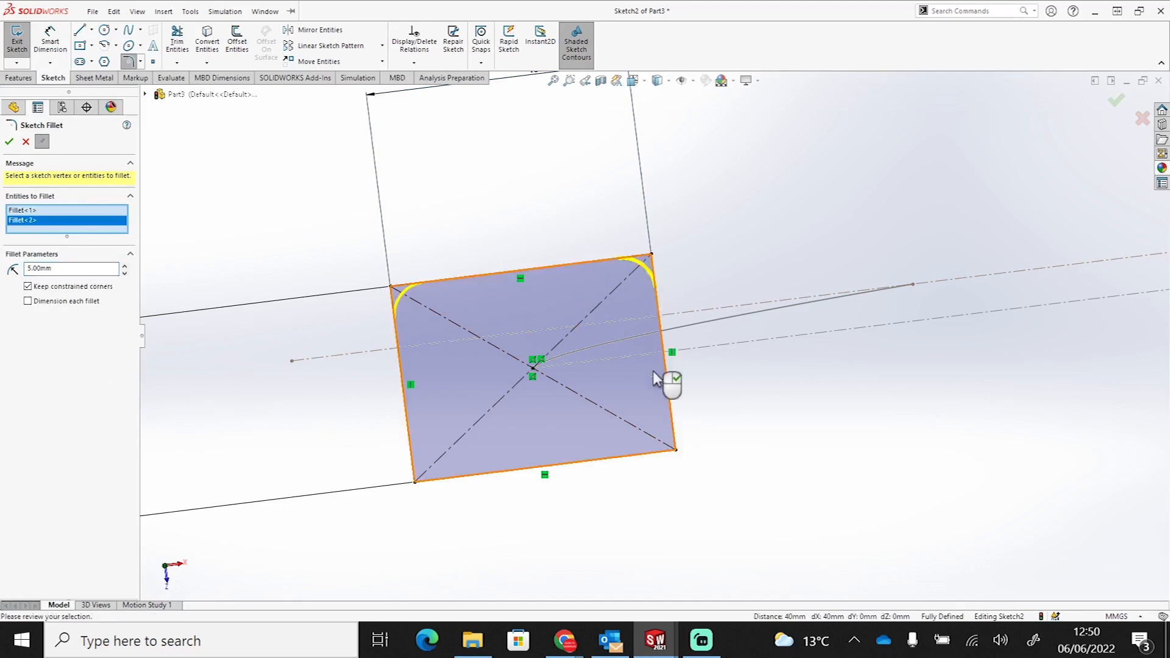
{"action": "left_click", "coordinate": [675, 450]}
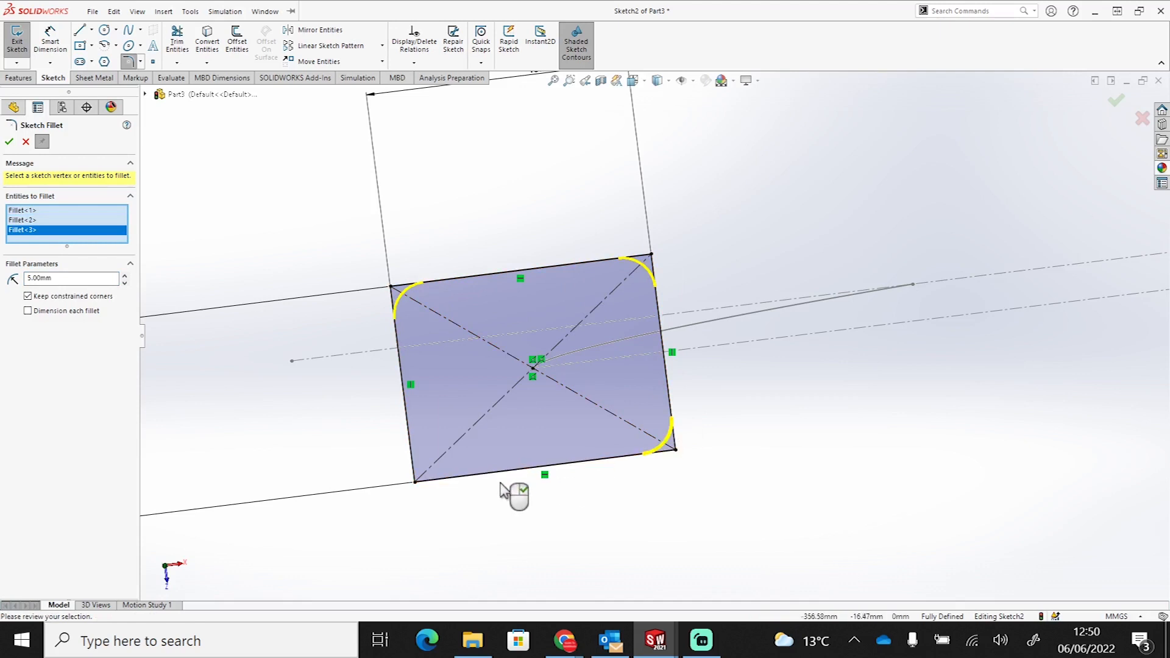
{"action": "left_click", "coordinate": [414, 482]}
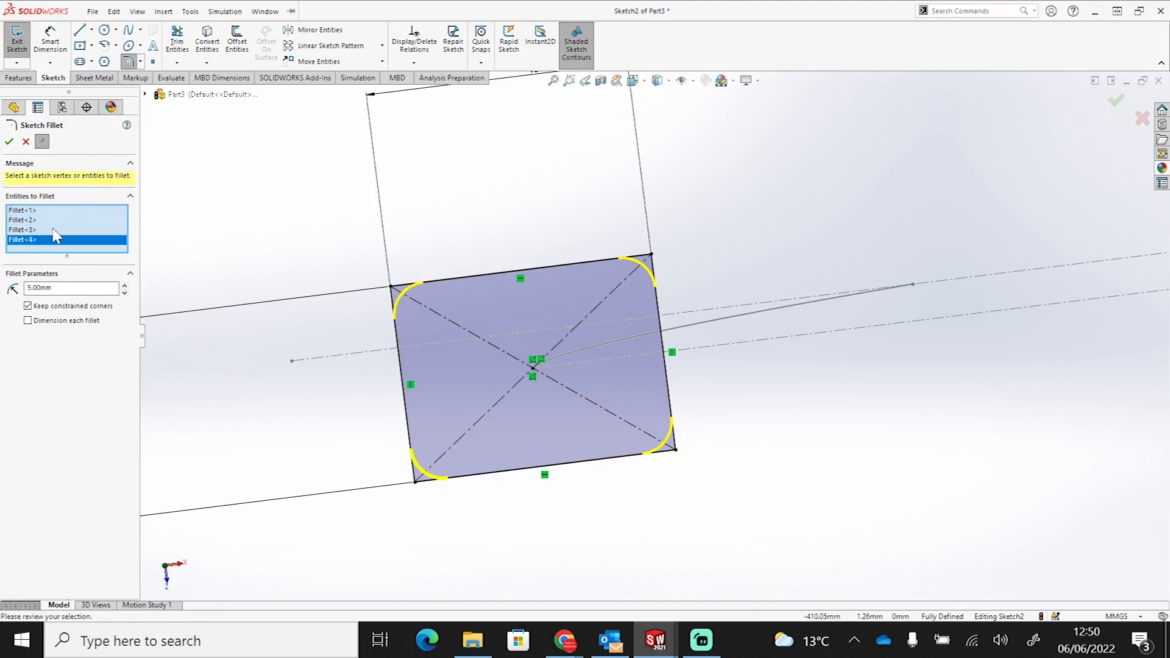
{"action": "left_click", "coordinate": [9, 141]}
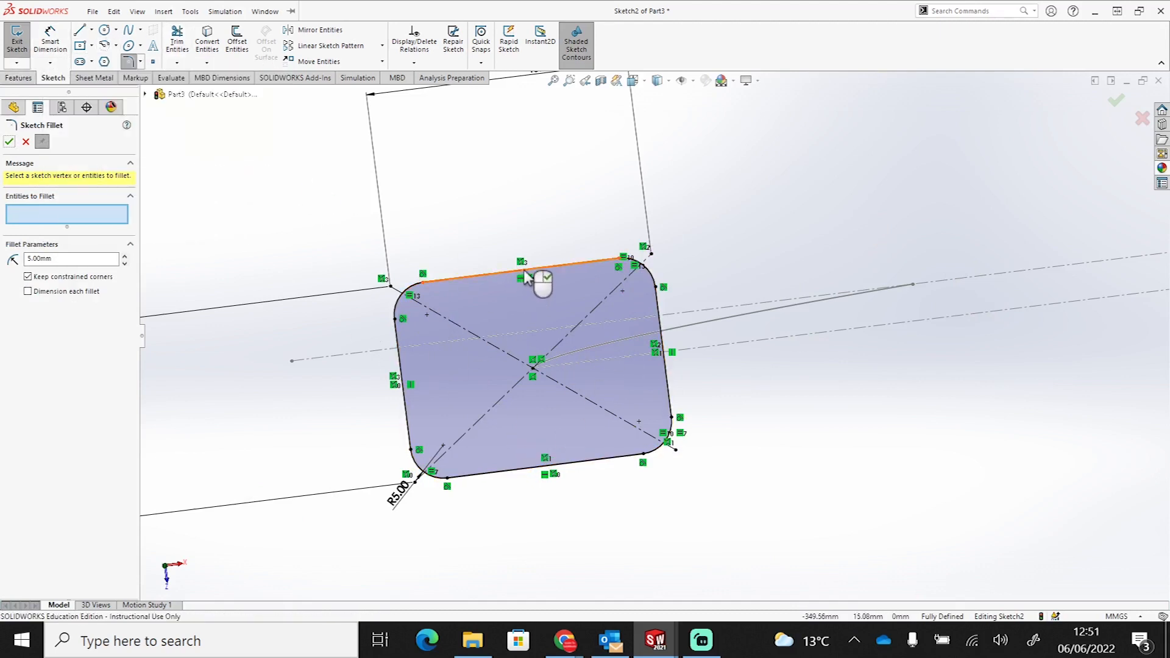
{"action": "left_click", "coordinate": [163, 11]}
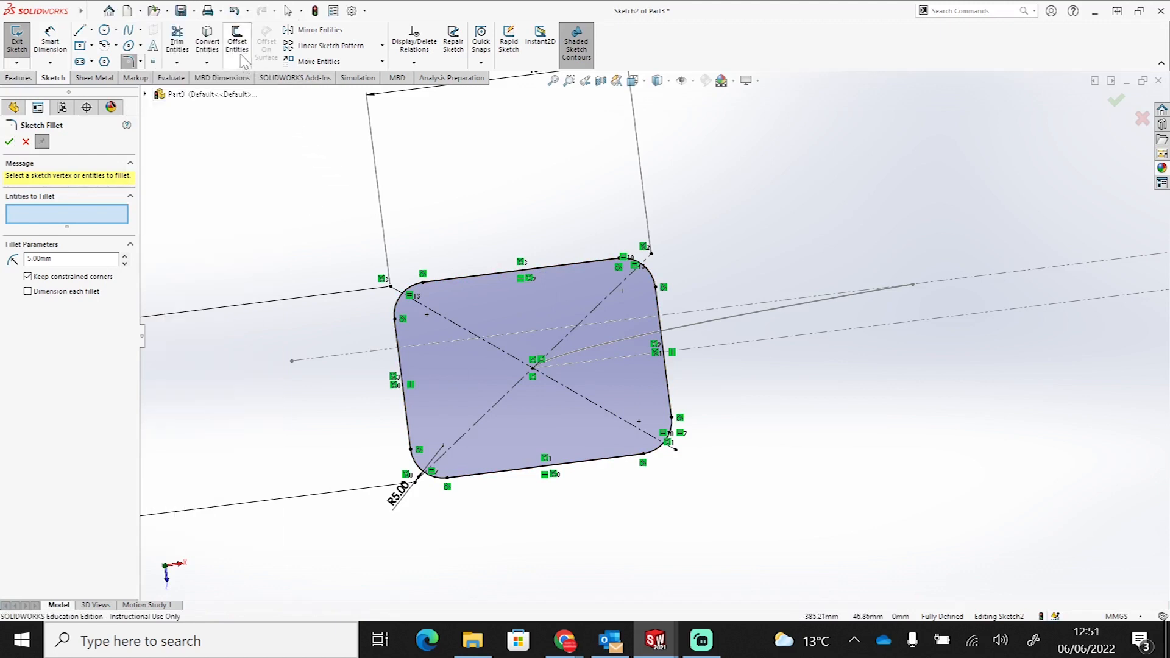
{"action": "left_click", "coordinate": [26, 142]}
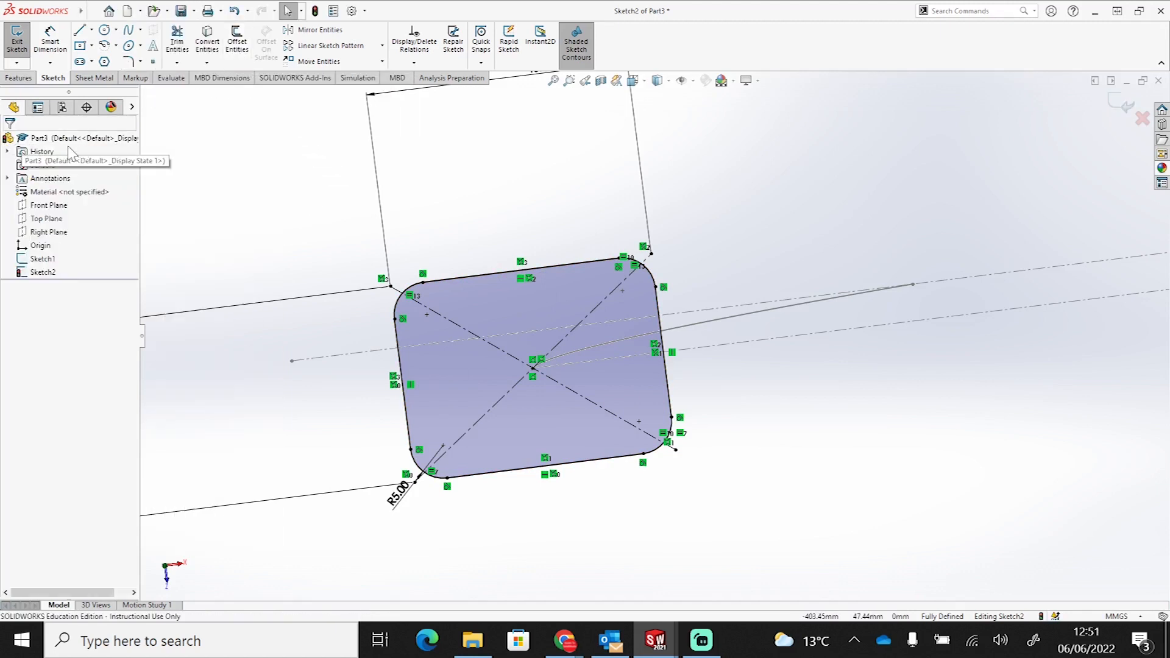
Step: Offset the whole rounded rectangle inward by 2 mm to form a hollow profile, and exit the sketch
{"action": "left_click", "coordinate": [238, 42]}
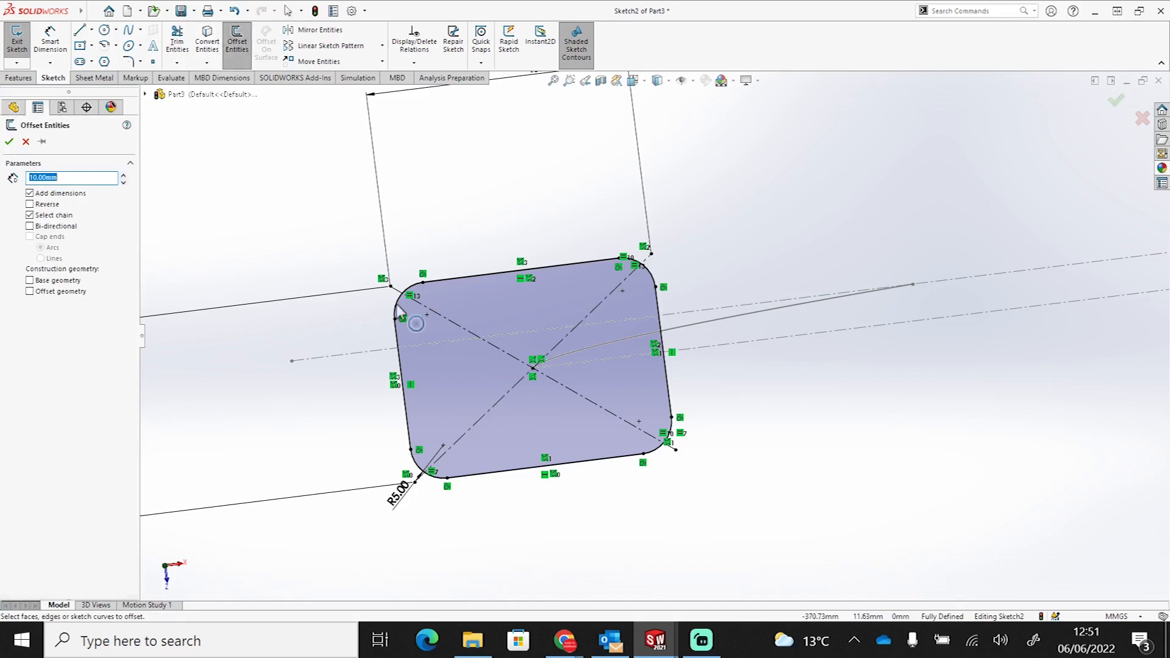
{"action": "left_click", "coordinate": [481, 276]}
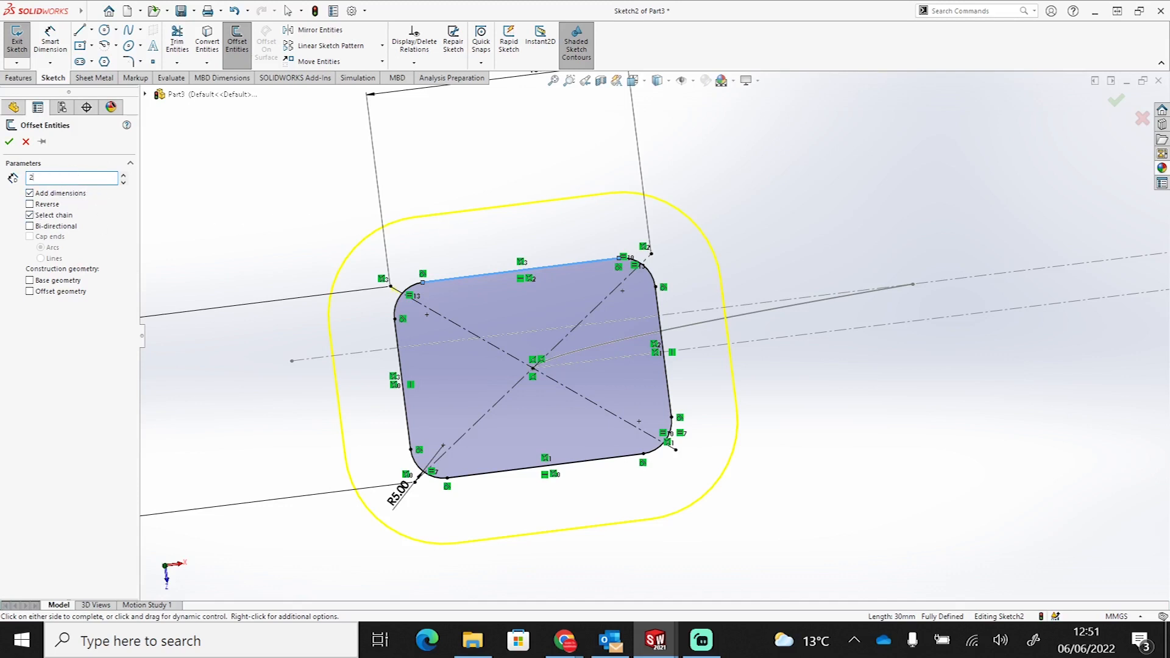
{"action": "key", "text": "Return"}
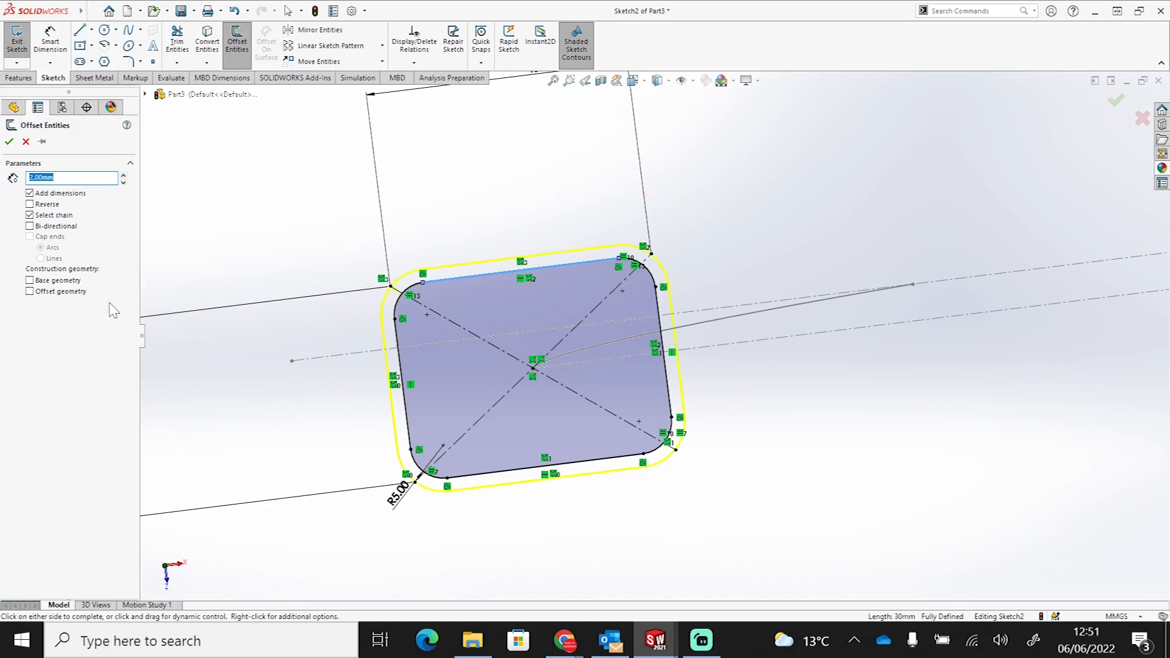
{"action": "left_click", "coordinate": [490, 288]}
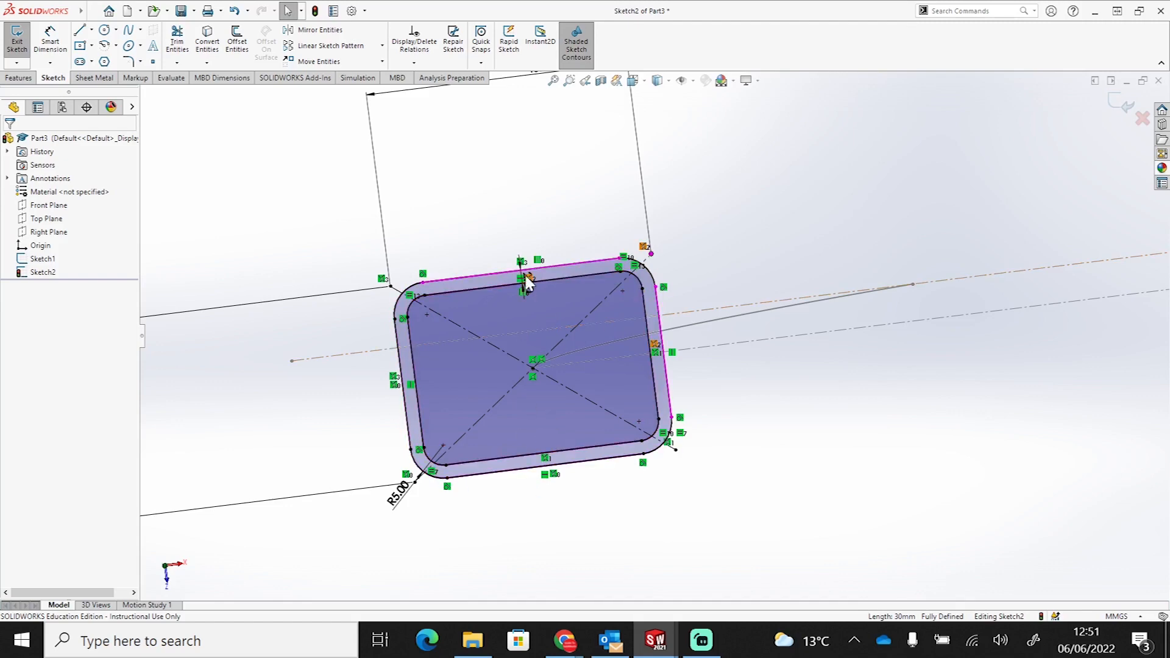
{"action": "mouse_move", "coordinate": [754, 457]}
{"action": "middle_mouse_down"}
{"action": "mouse_move", "coordinate": [726, 313]}
{"action": "mouse_move", "coordinate": [728, 377]}
{"action": "mouse_move", "coordinate": [546, 225]}
{"action": "middle_mouse_up"}
{"action": "scroll", "coordinate": [721, 379], "scroll_direction": "up", "scroll_amount": 3}
{"action": "scroll", "coordinate": [908, 367], "scroll_direction": "up", "scroll_amount": 1}
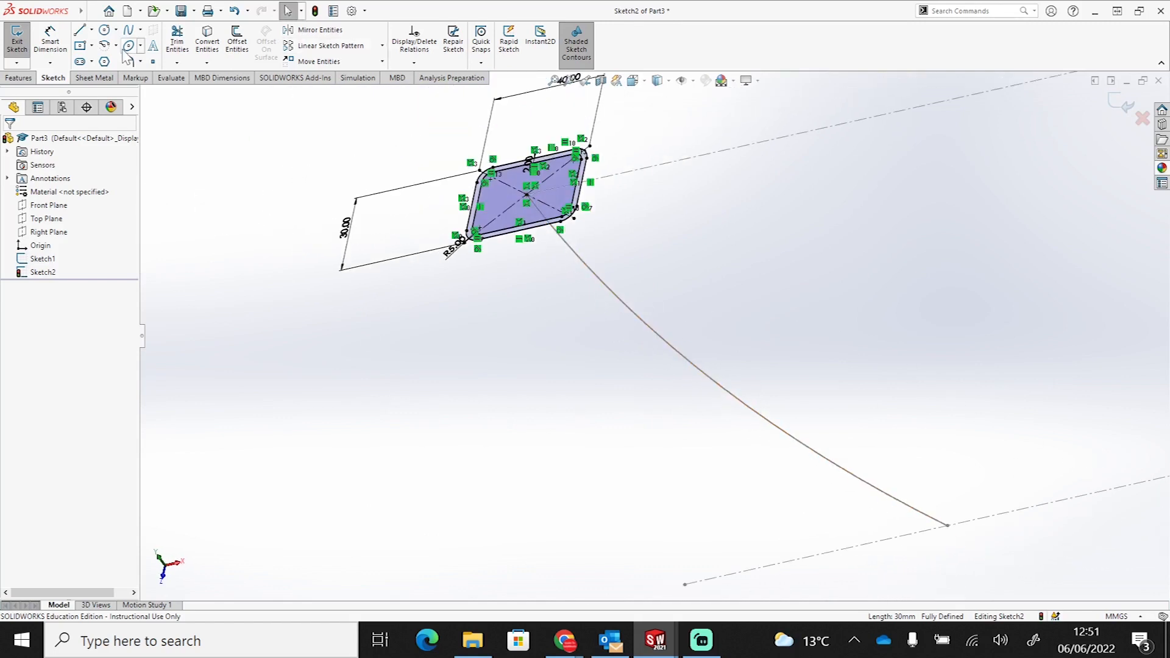
{"action": "left_click", "coordinate": [20, 79]}
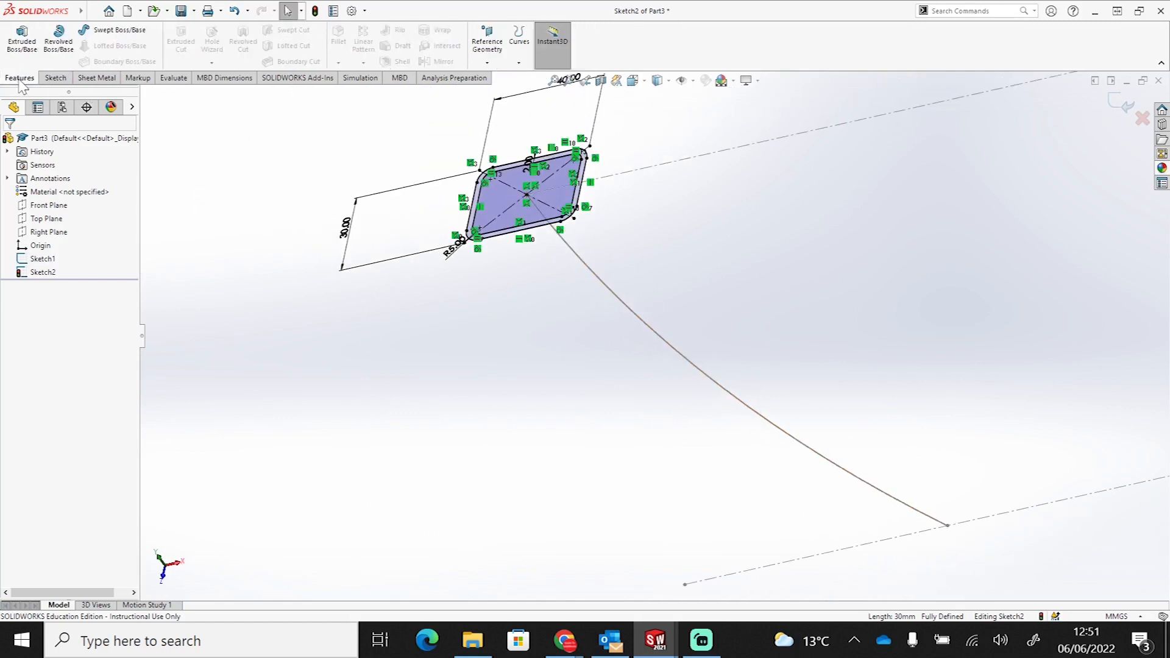
{"action": "left_click", "coordinate": [1123, 104]}
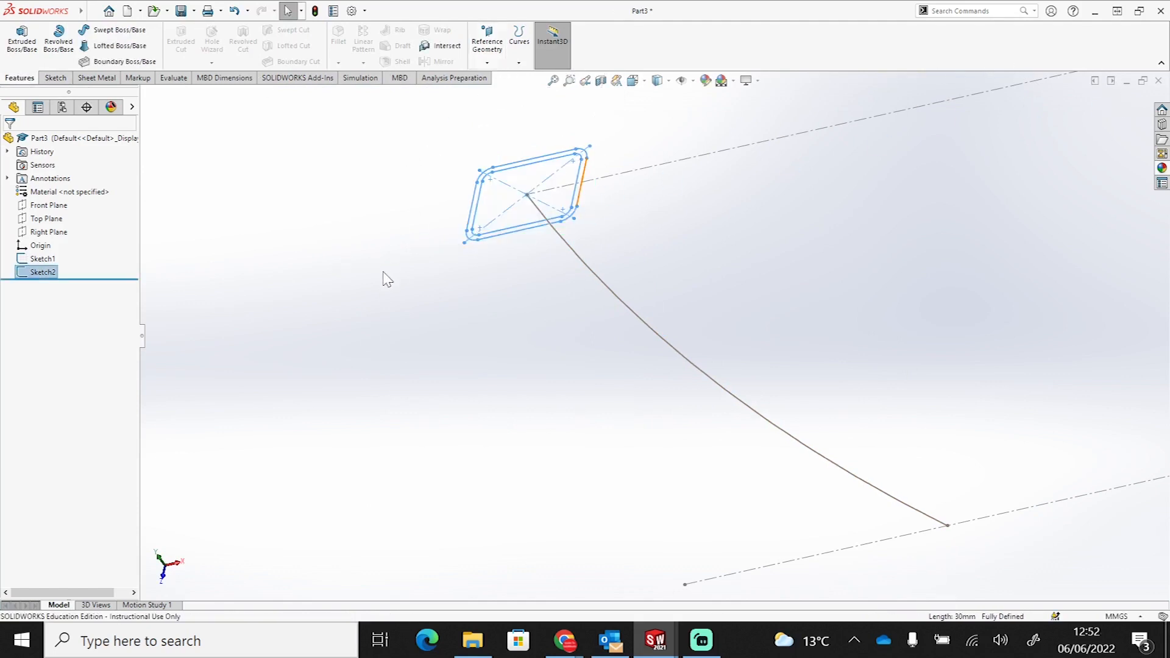
Step: Start a swept boss with the hollow rounded rectangle sketch as the profile and the arc sketch as the path
{"action": "left_click", "coordinate": [83, 30]}
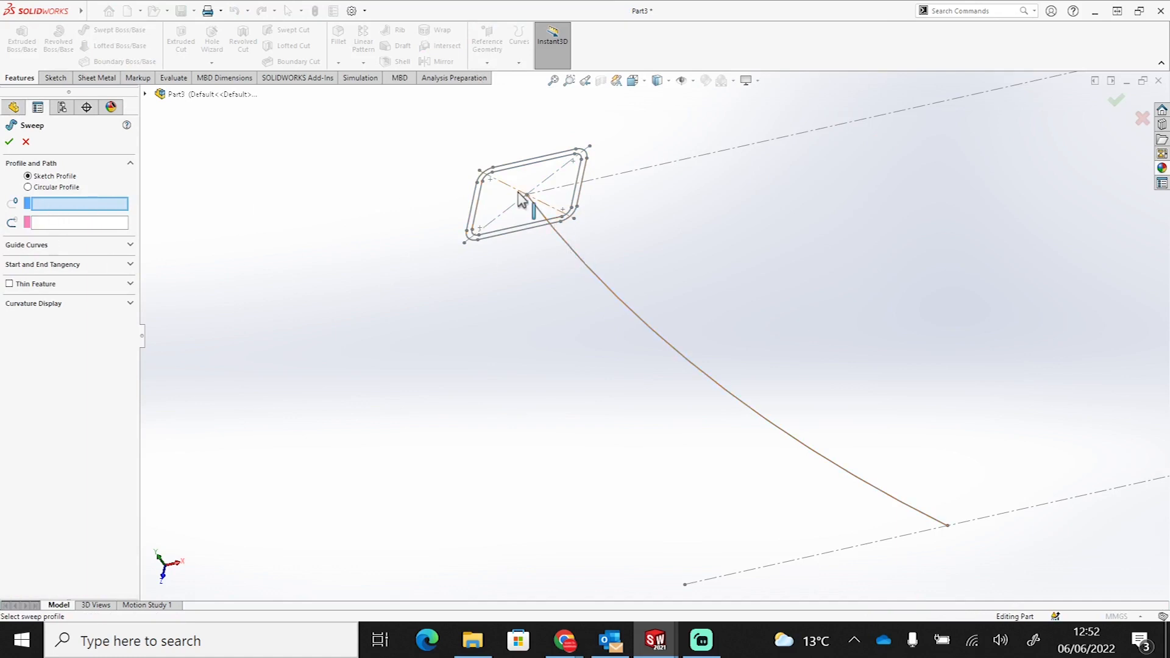
{"action": "left_click", "coordinate": [580, 193]}
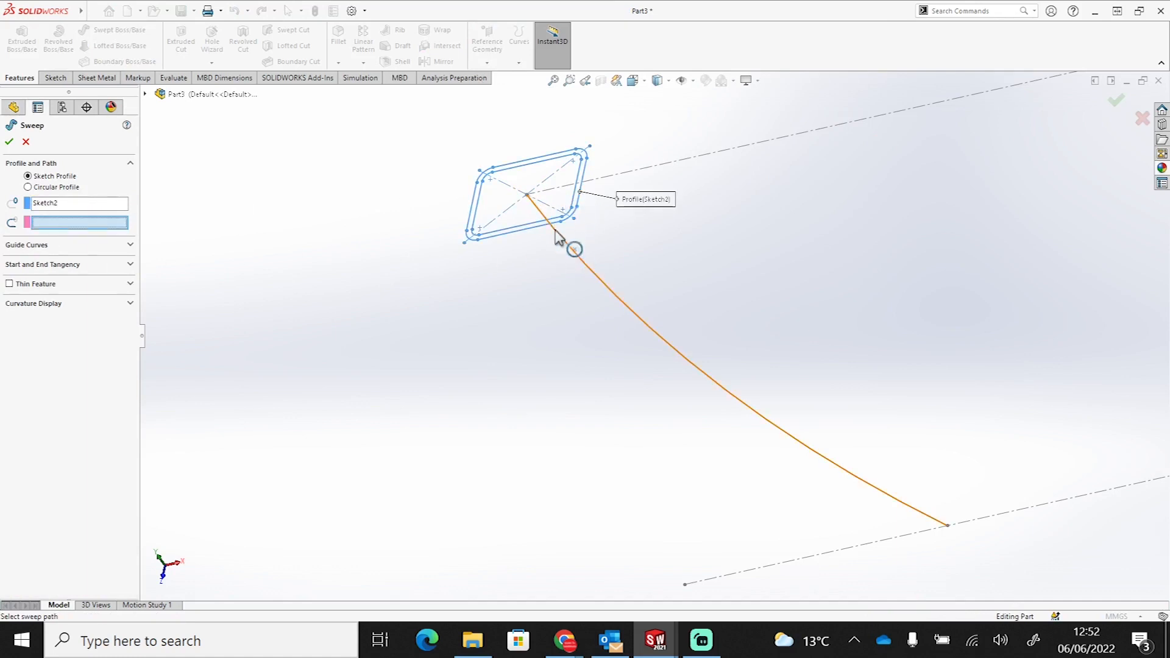
{"action": "left_click", "coordinate": [631, 311]}
{"action": "mouse_move", "coordinate": [616, 426]}
{"action": "middle_mouse_down"}
{"action": "mouse_move", "coordinate": [596, 348]}
{"action": "mouse_move", "coordinate": [629, 308]}
{"action": "mouse_move", "coordinate": [535, 268]}
{"action": "middle_mouse_up"}
{"action": "scroll", "coordinate": [752, 368], "scroll_direction": "up", "scroll_amount": 5}
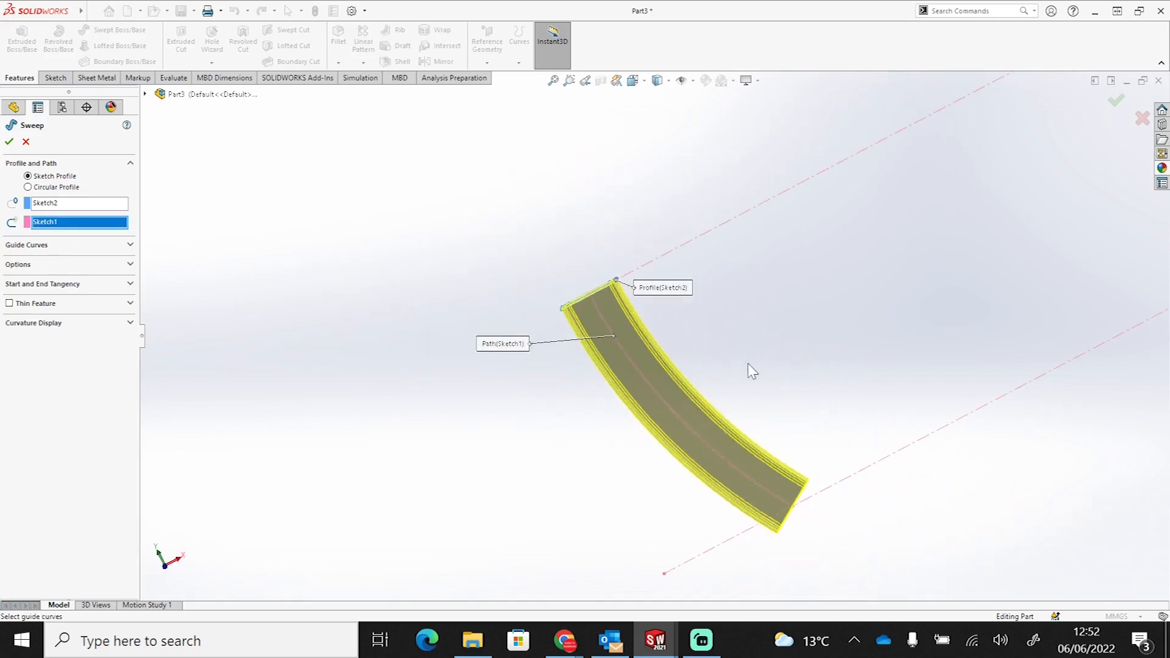
{"action": "scroll", "coordinate": [773, 504], "scroll_direction": "down", "scroll_amount": 5}
{"action": "middle_click_drag", "start_coordinate": [762, 496], "coordinate": [731, 554]}
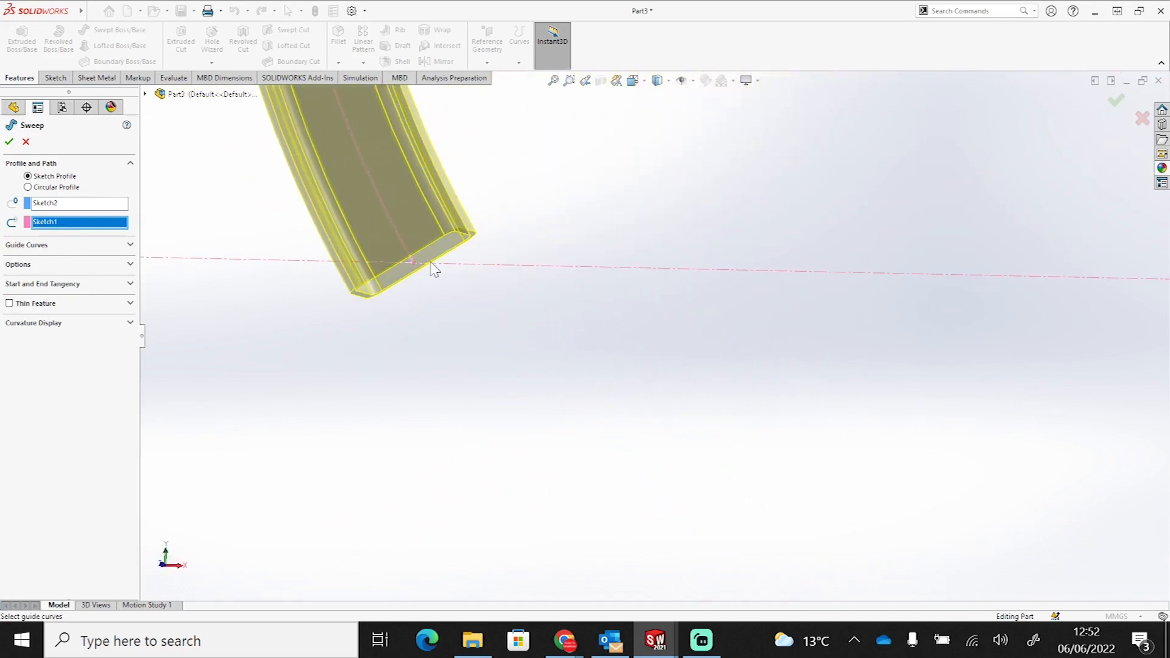
{"action": "middle_click_drag", "start_coordinate": [385, 265], "coordinate": [477, 339]}
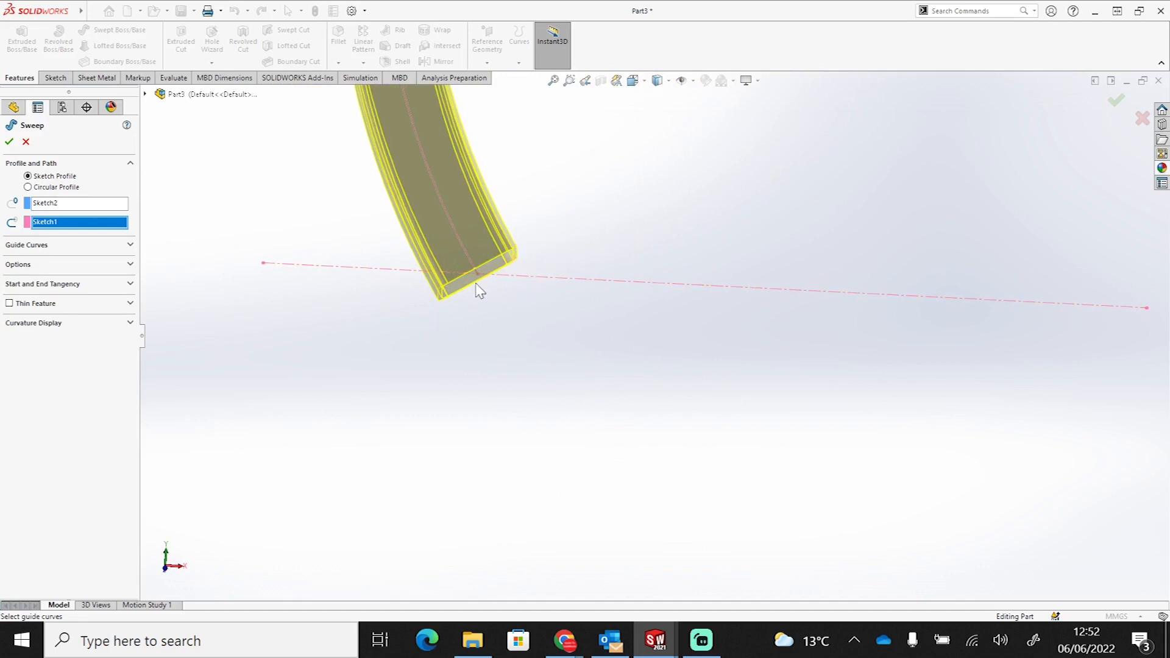
Step: Set the sweep's profile orientation to Keep Normal Constant so the lower end is cut parallel to the profile, and create the sweep
{"action": "left_click", "coordinate": [130, 265]}
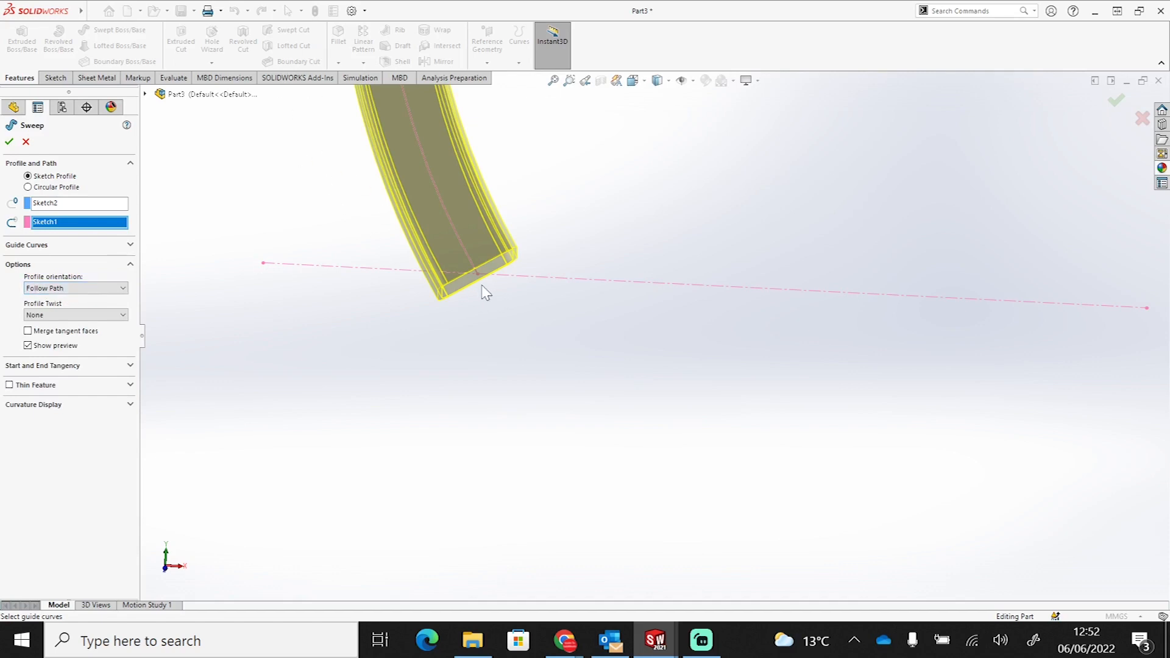
{"action": "left_click", "coordinate": [70, 289]}
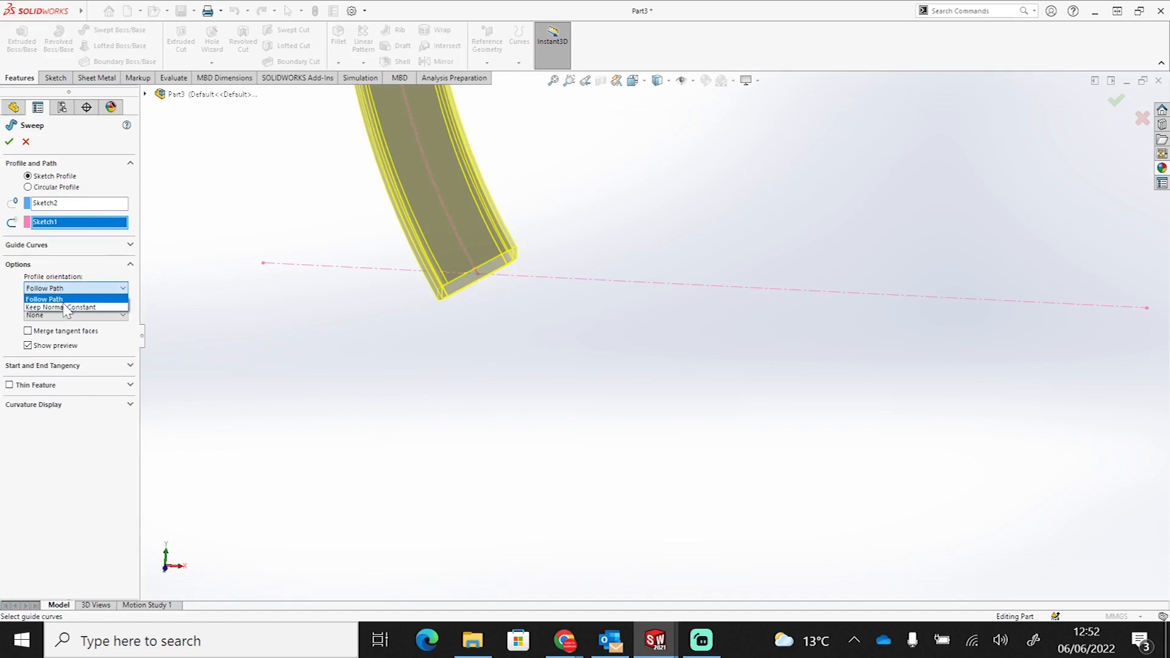
{"action": "left_click", "coordinate": [67, 308]}
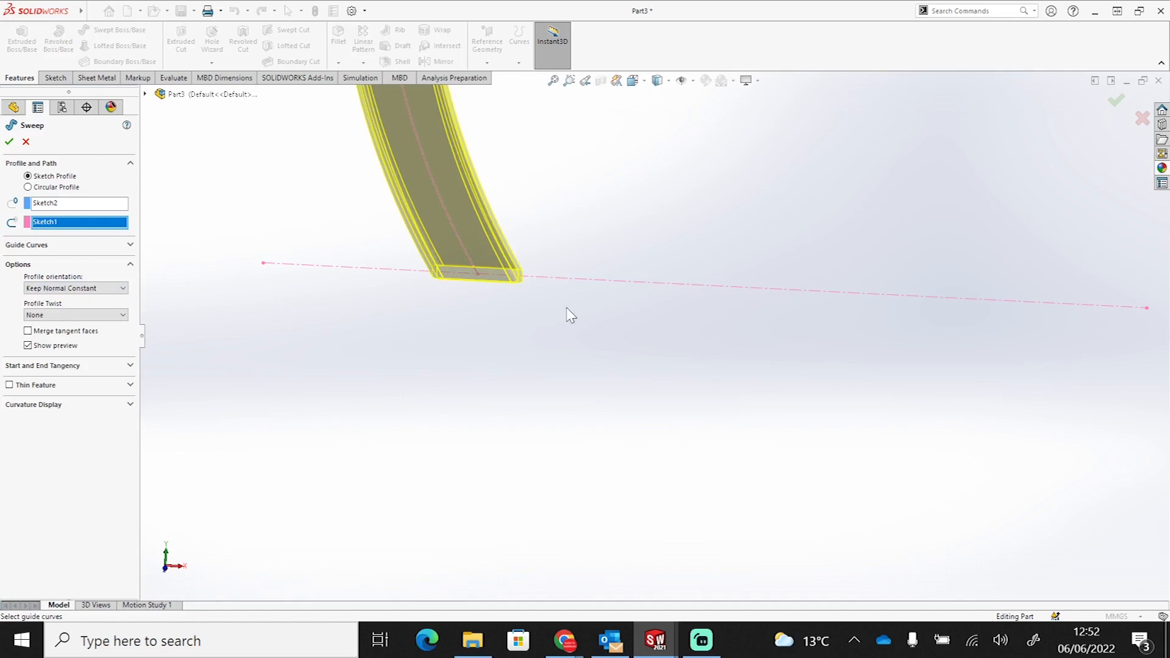
{"action": "scroll", "coordinate": [530, 303], "scroll_direction": "up", "scroll_amount": 5}
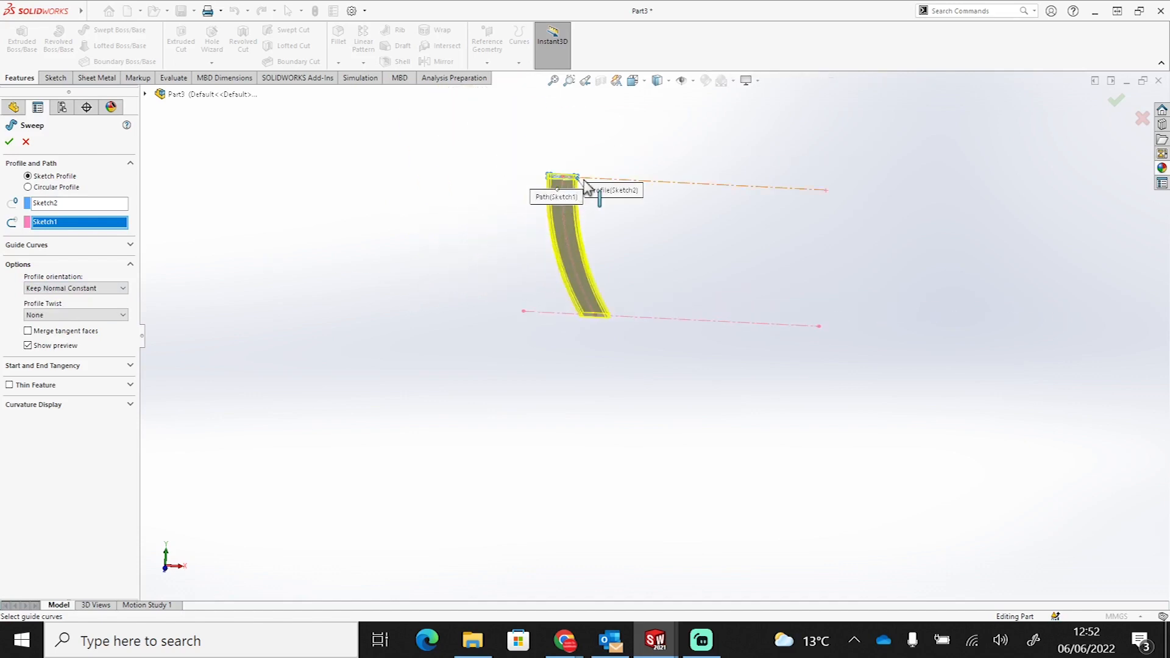
{"action": "scroll", "coordinate": [611, 299], "scroll_direction": "down", "scroll_amount": 4}
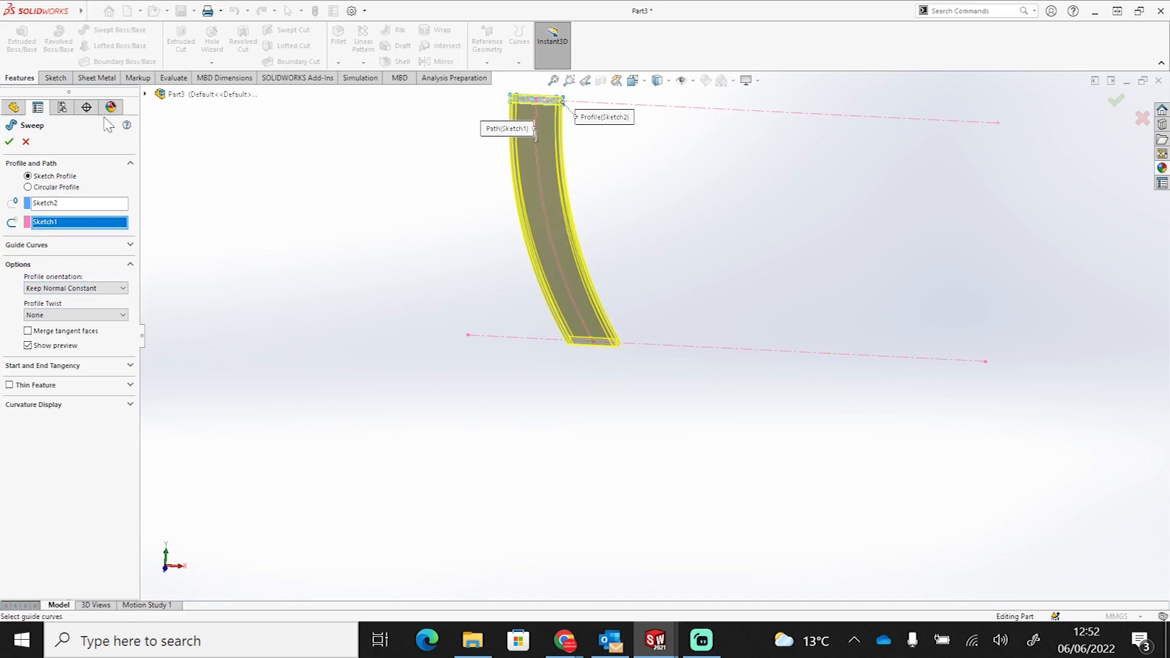
{"action": "left_click", "coordinate": [9, 142]}
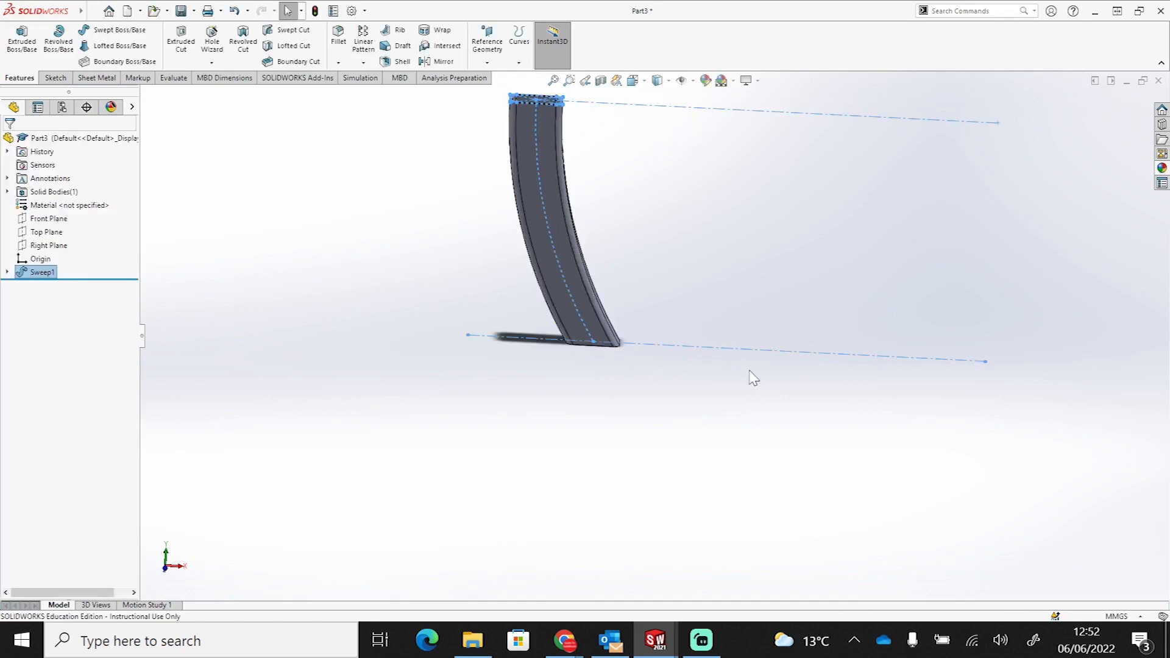
Step: Apply the ABS material from the Plastics category to the part and close the material library
{"action": "middle_click_drag", "start_coordinate": [742, 383], "coordinate": [504, 295]}
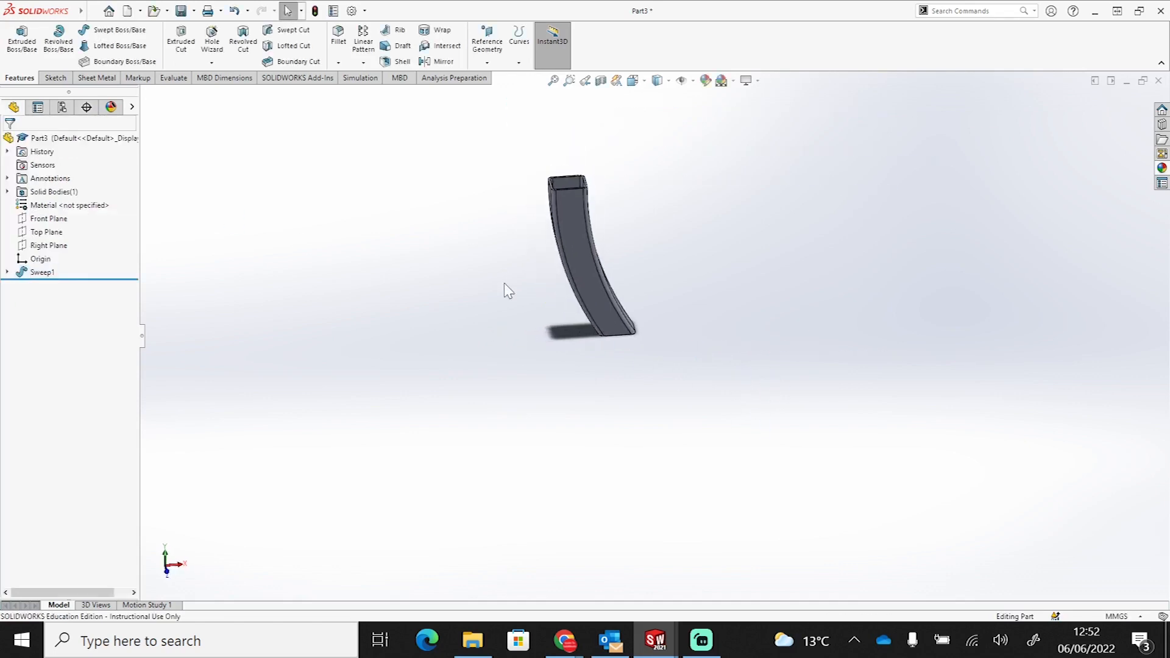
{"action": "right_click", "coordinate": [574, 236]}
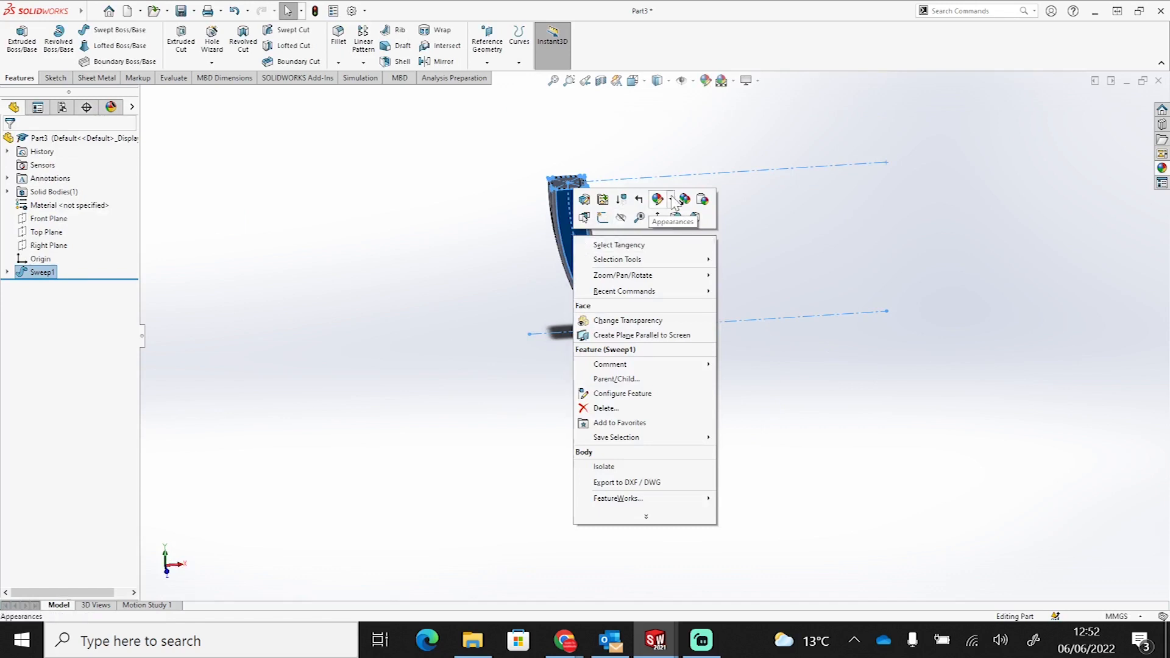
{"action": "left_click", "coordinate": [45, 206]}
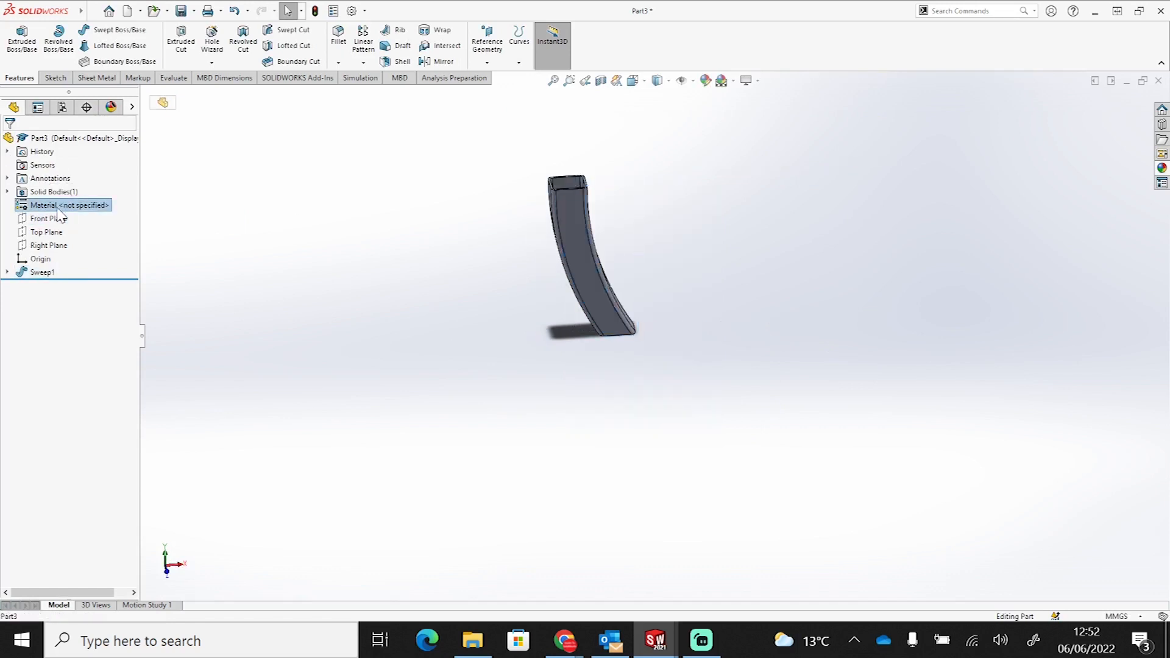
{"action": "right_click", "coordinate": [57, 206]}
{"action": "left_click", "coordinate": [160, 216]}
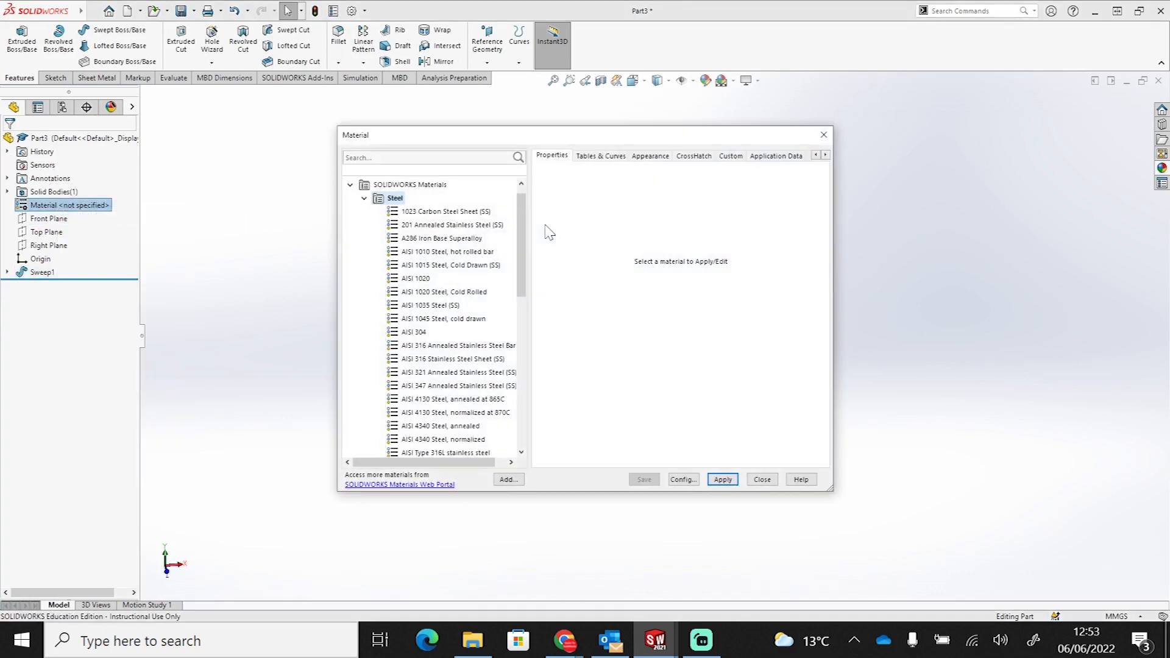
{"action": "left_click", "coordinate": [363, 198]}
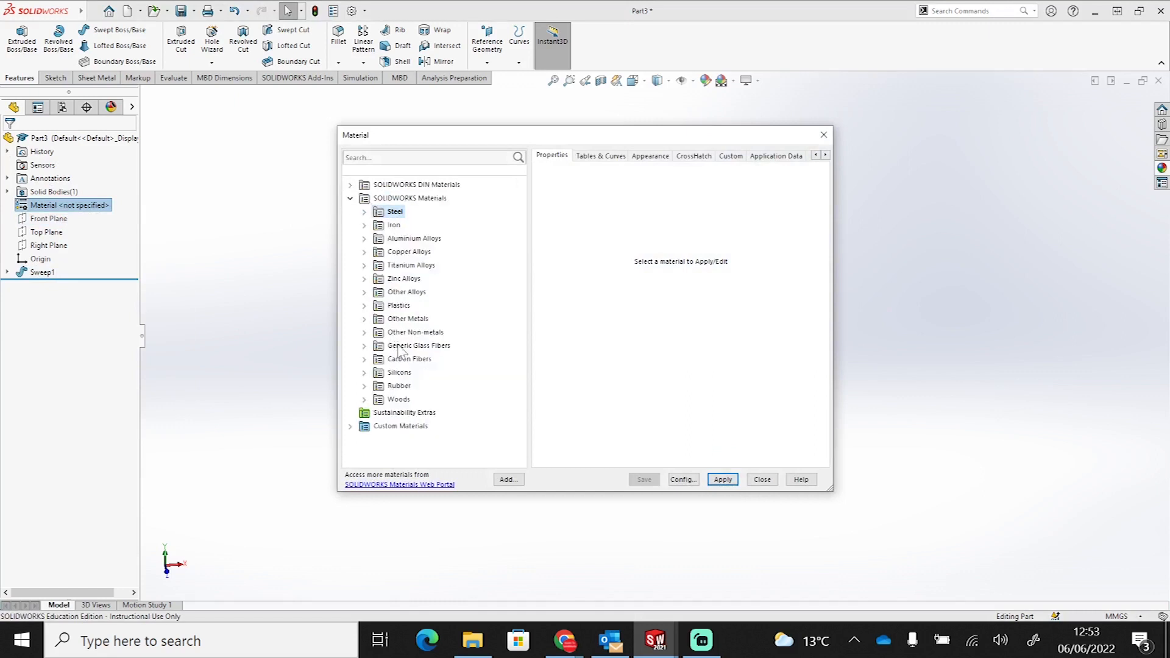
{"action": "left_click", "coordinate": [364, 306]}
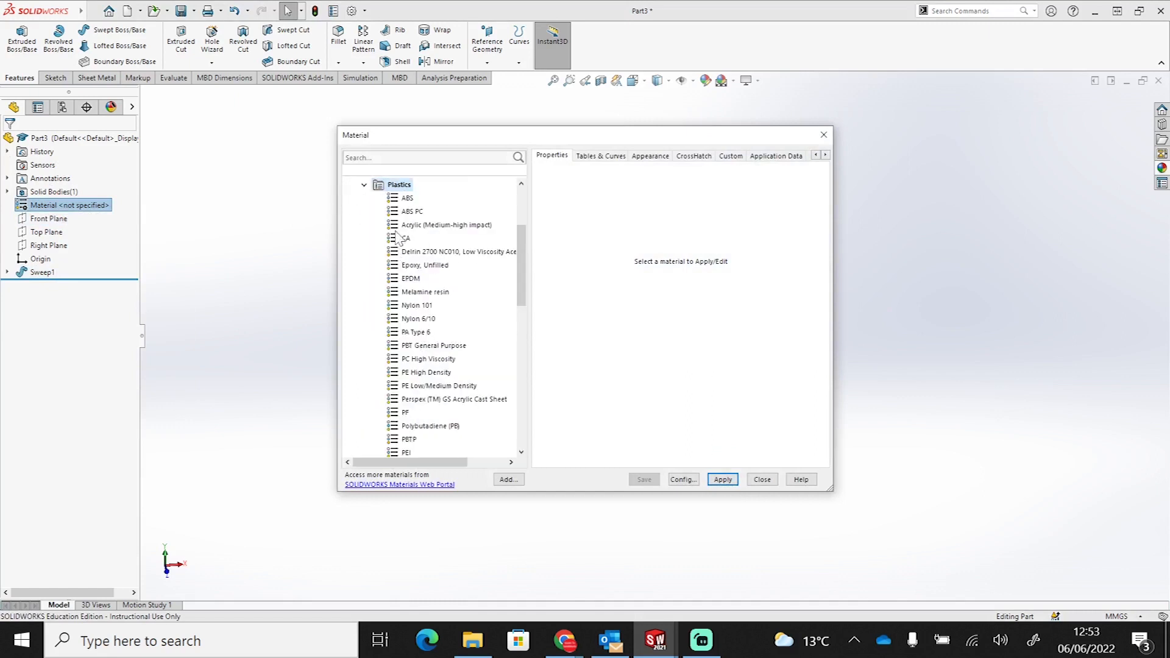
{"action": "left_click", "coordinate": [420, 198]}
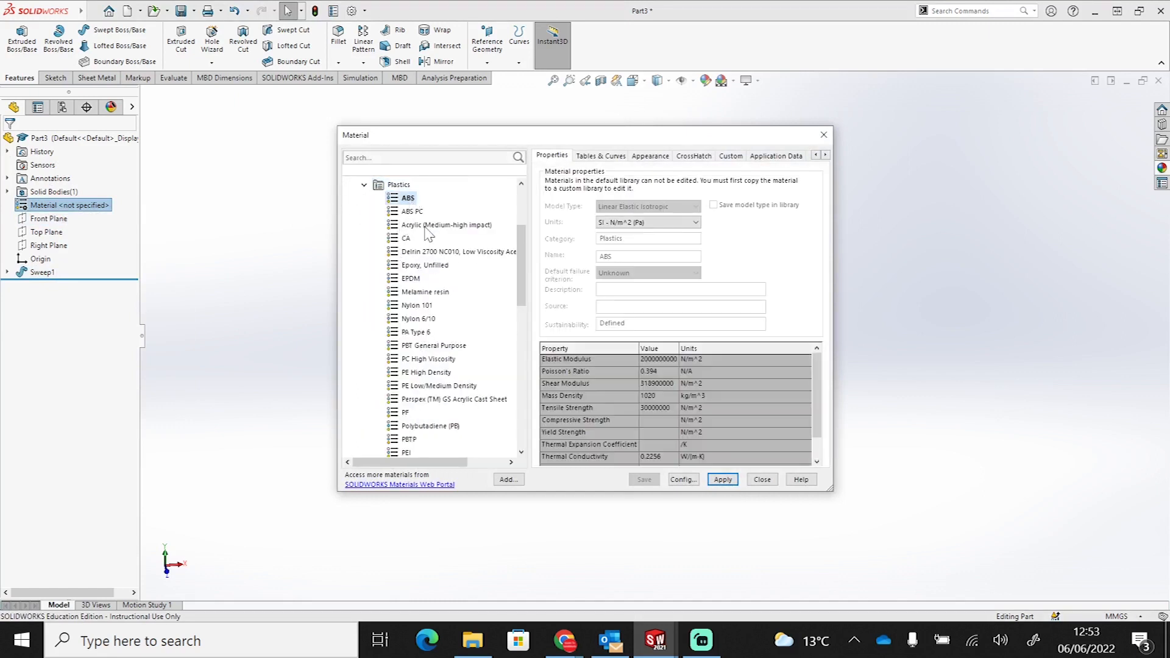
{"action": "left_click", "coordinate": [722, 481]}
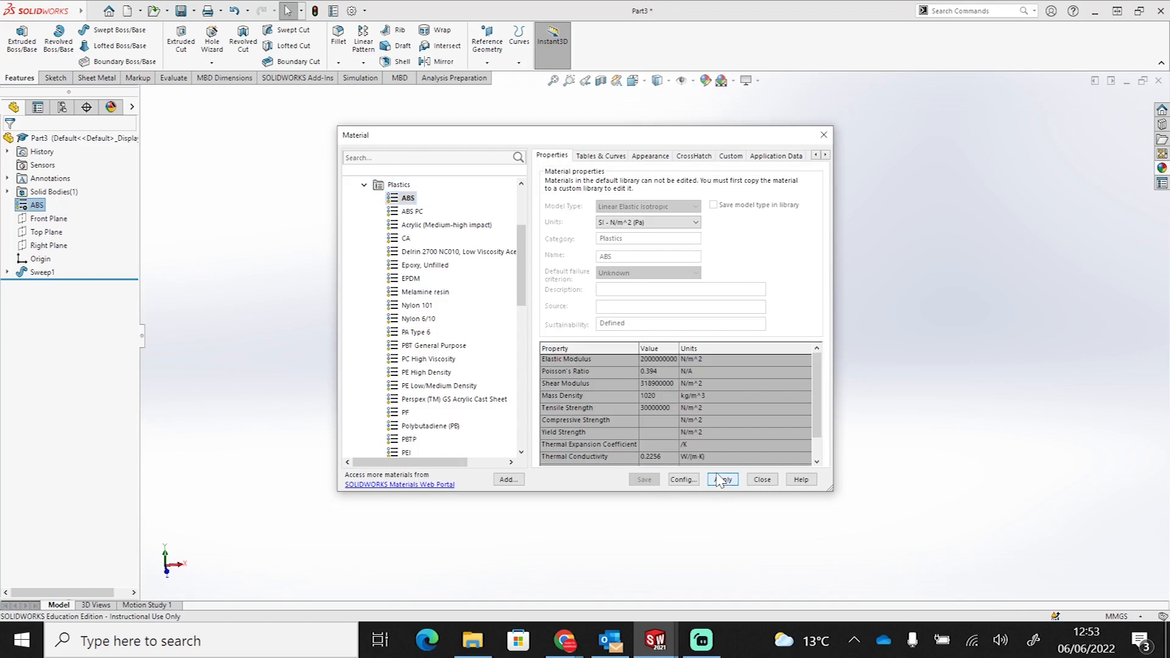
{"action": "left_click", "coordinate": [766, 479]}
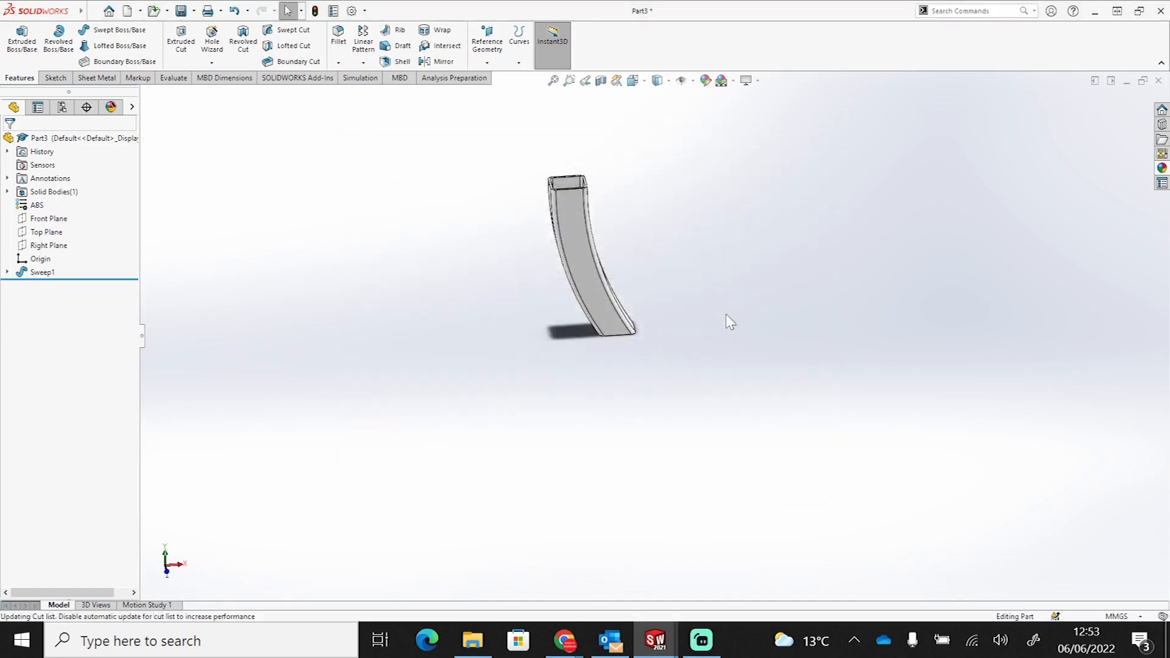
Step: Try removing all part appearances from the handle, and undo the removal
{"action": "scroll", "coordinate": [606, 325], "scroll_direction": "down", "scroll_amount": 1}
{"action": "middle_click_drag", "start_coordinate": [681, 342], "coordinate": [668, 322]}
{"action": "right_click", "coordinate": [572, 317]}
{"action": "mouse_move", "coordinate": [656, 274]}
{"action": "left_click", "coordinate": [695, 351]}
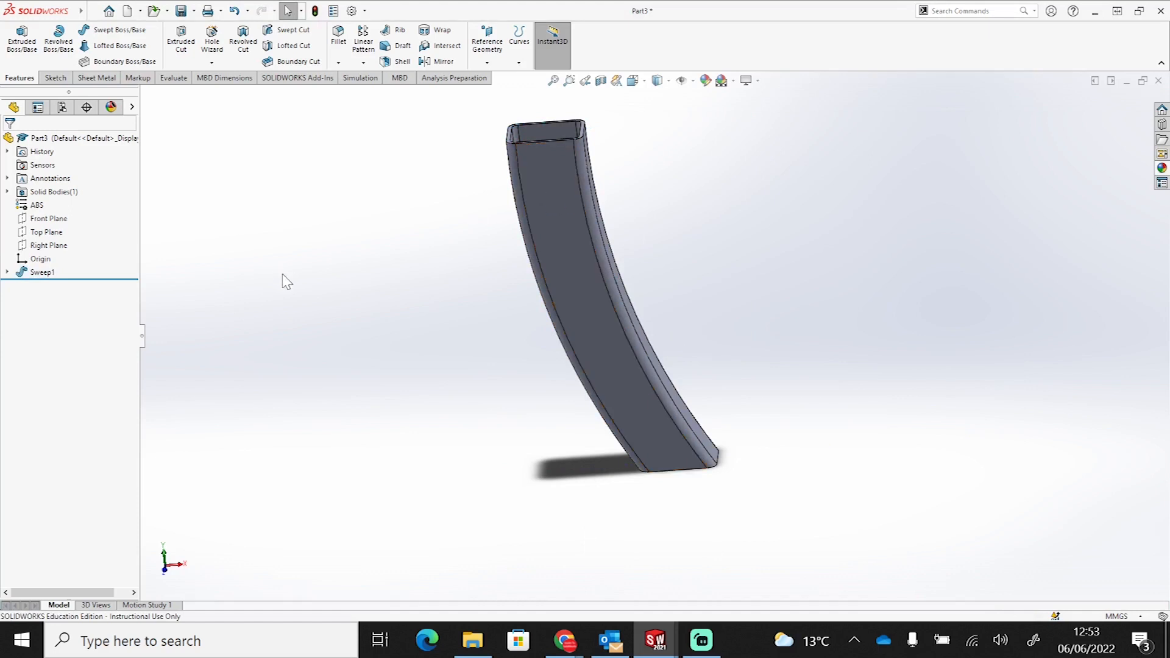
{"action": "key", "text": "ctrl+z"}
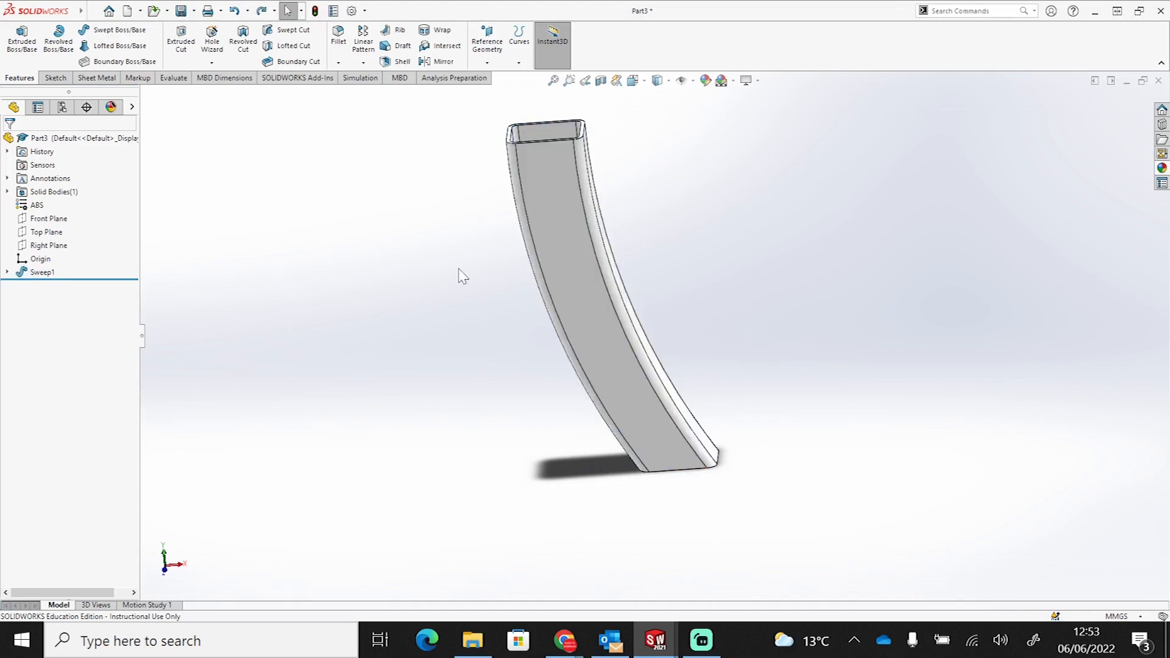
Step: Edit the whole part's appearance and colour it medium blue with RGB values 128, 128, 255
{"action": "right_click", "coordinate": [568, 244]}
{"action": "left_click", "coordinate": [655, 208]}
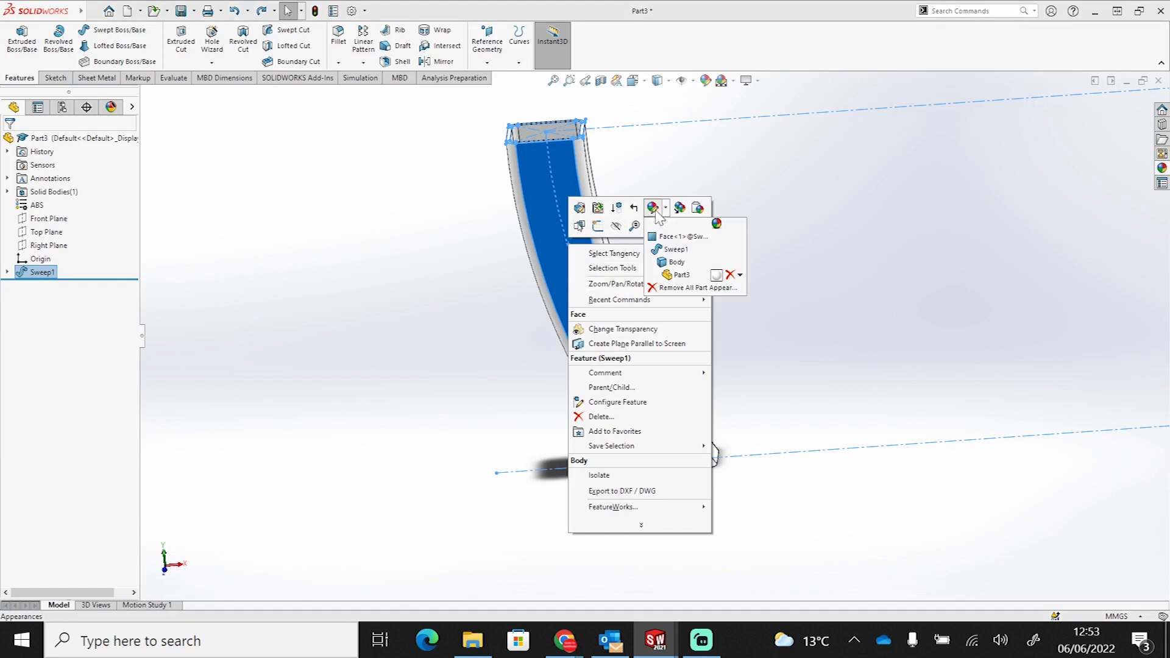
{"action": "left_click", "coordinate": [680, 276]}
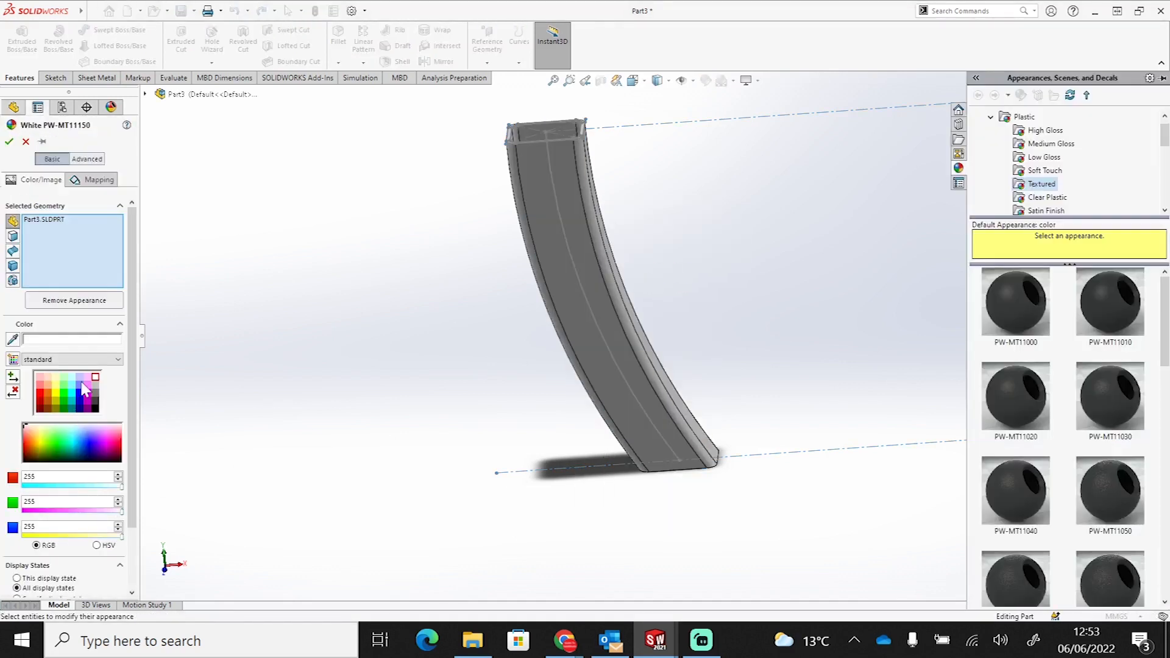
{"action": "left_click", "coordinate": [80, 385]}
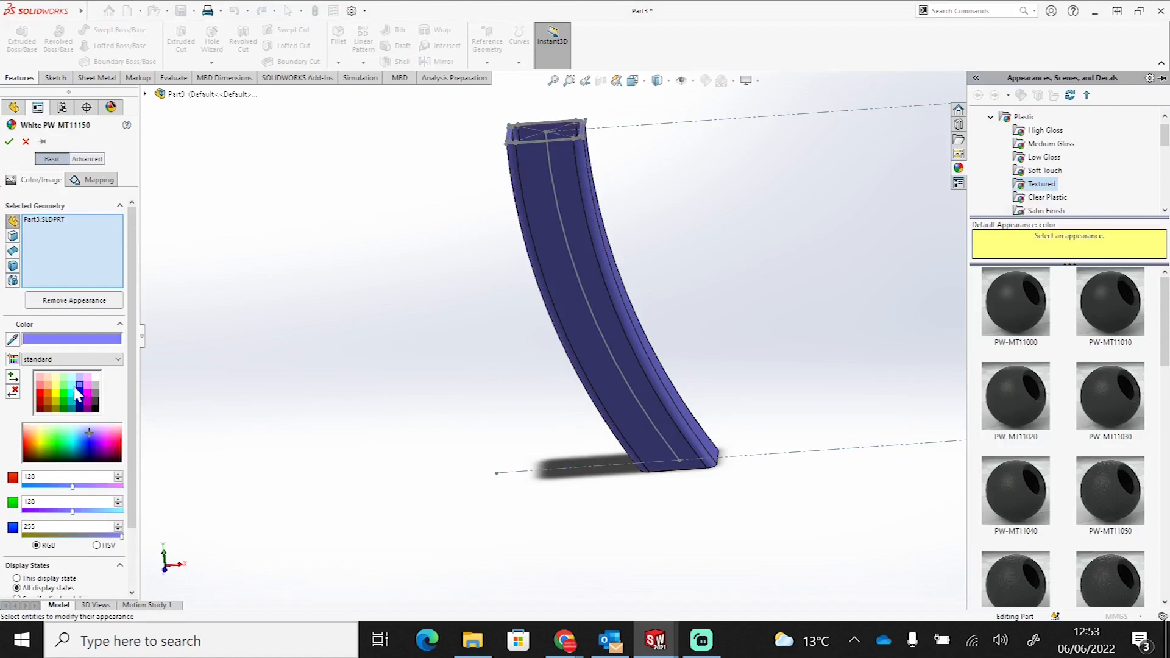
{"action": "left_click", "coordinate": [80, 377]}
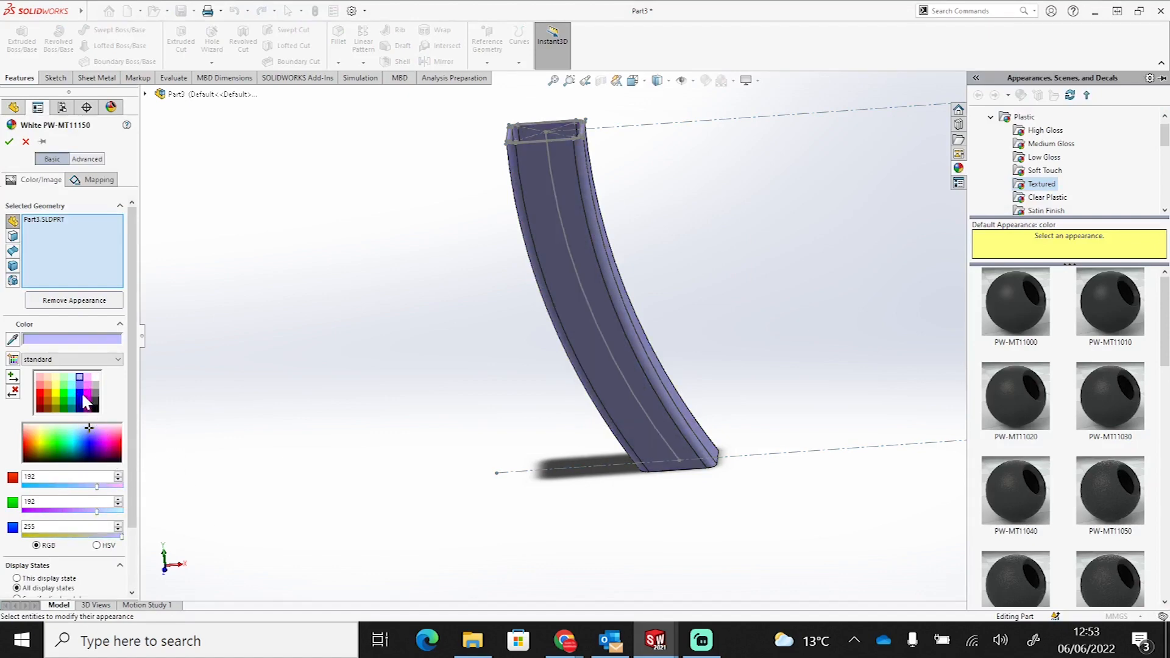
{"action": "left_click", "coordinate": [81, 393]}
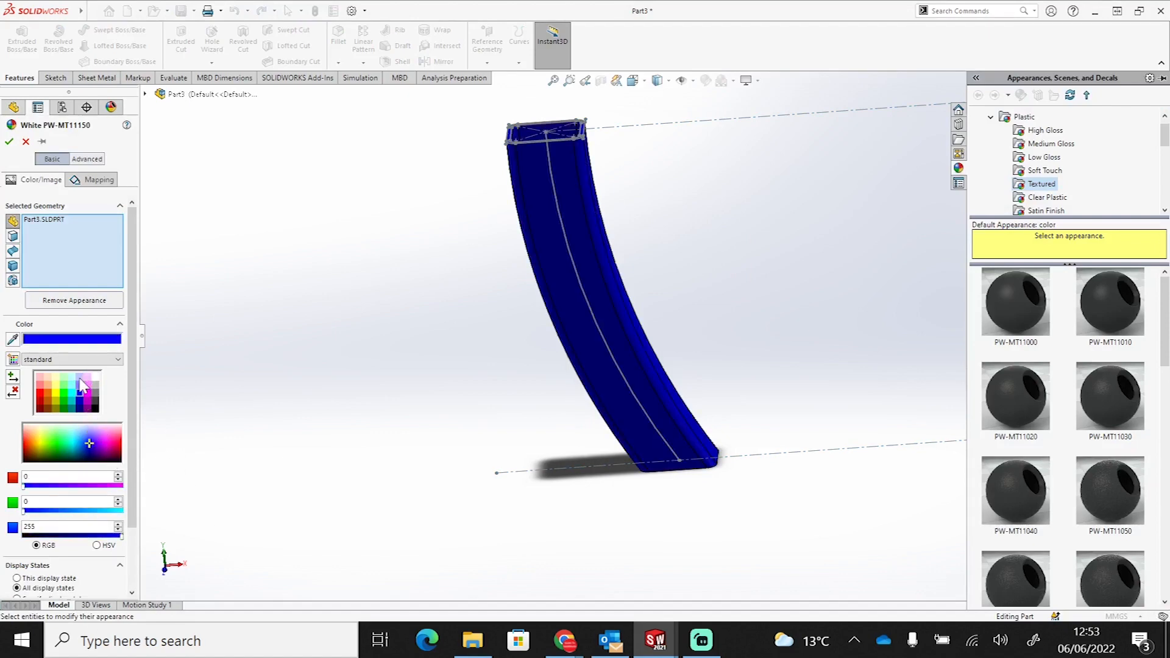
{"action": "left_click", "coordinate": [80, 377]}
{"action": "left_click", "coordinate": [80, 385]}
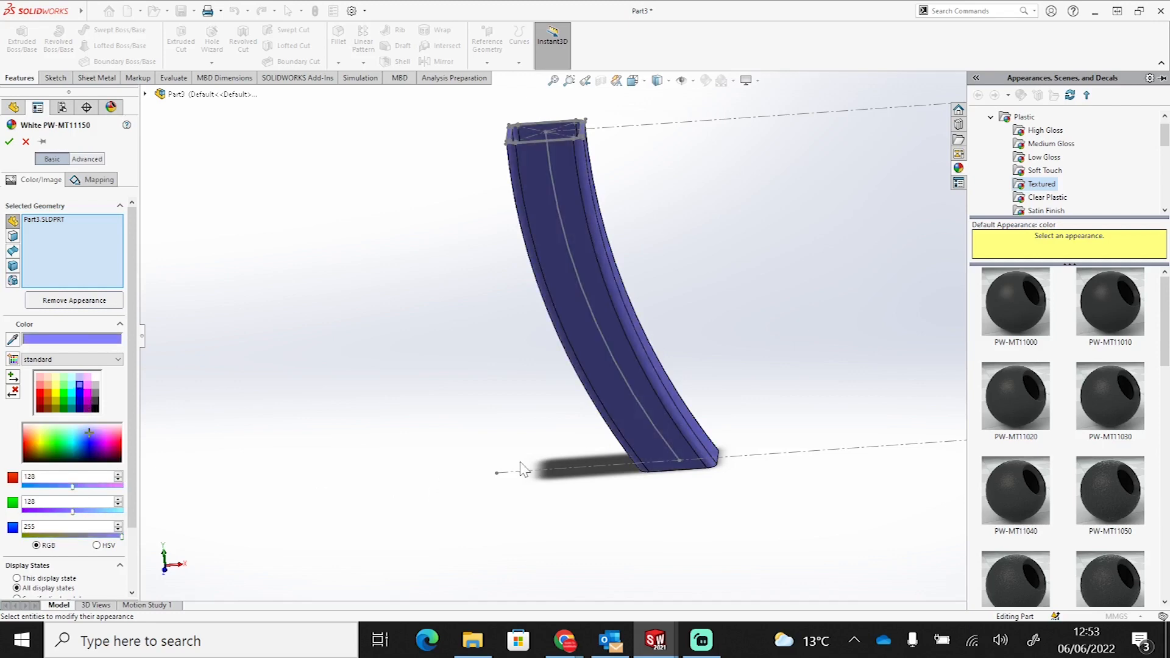
{"action": "middle_click_drag", "start_coordinate": [637, 514], "coordinate": [572, 503]}
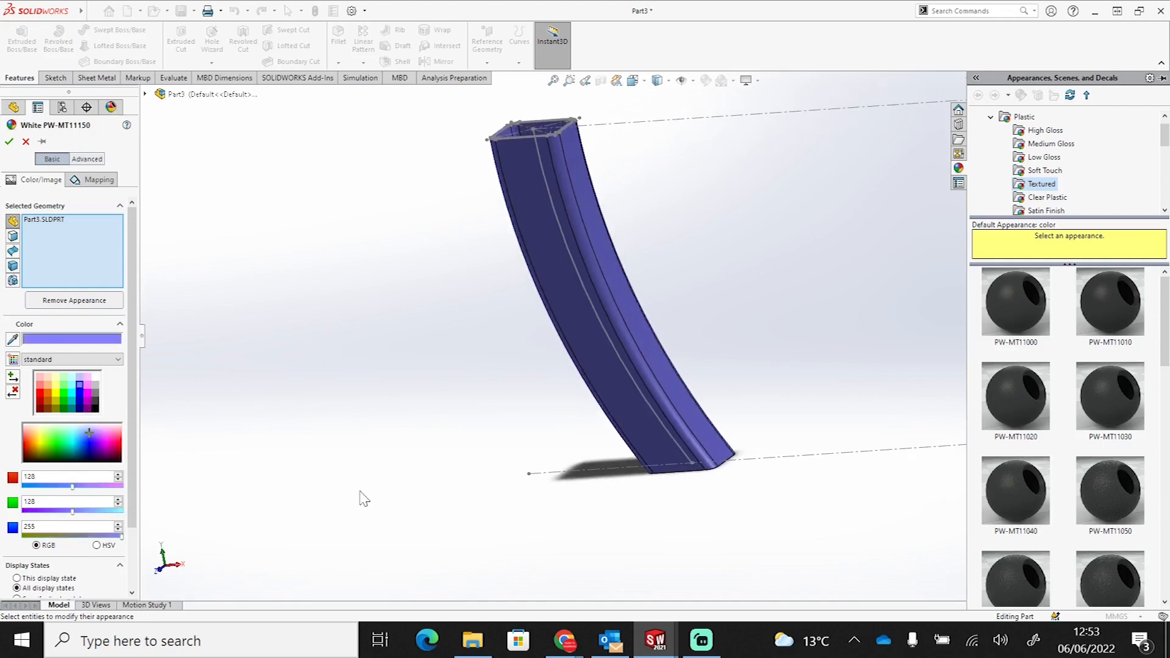
{"action": "left_click", "coordinate": [10, 142]}
Step: Hide both the profile sketch and the path sketch belonging to the handle's sweep feature
{"action": "middle_click_drag", "start_coordinate": [454, 413], "coordinate": [765, 386]}
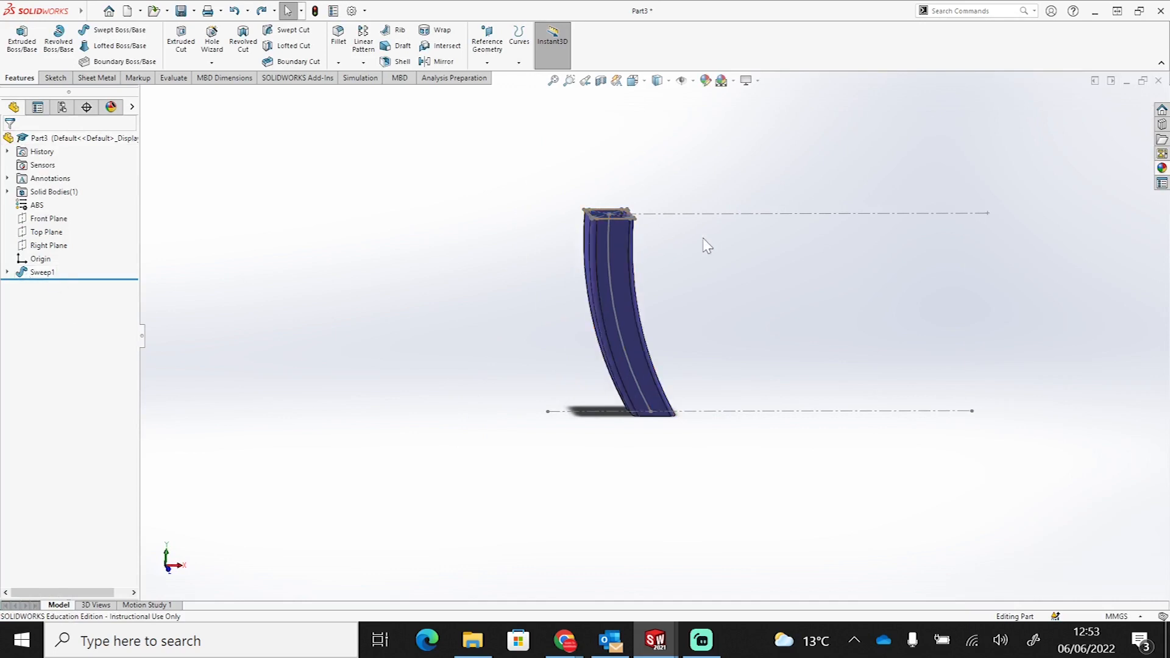
{"action": "right_click", "coordinate": [750, 467]}
{"action": "left_click", "coordinate": [689, 484]}
{"action": "left_click", "coordinate": [7, 272]}
{"action": "right_click", "coordinate": [59, 286]}
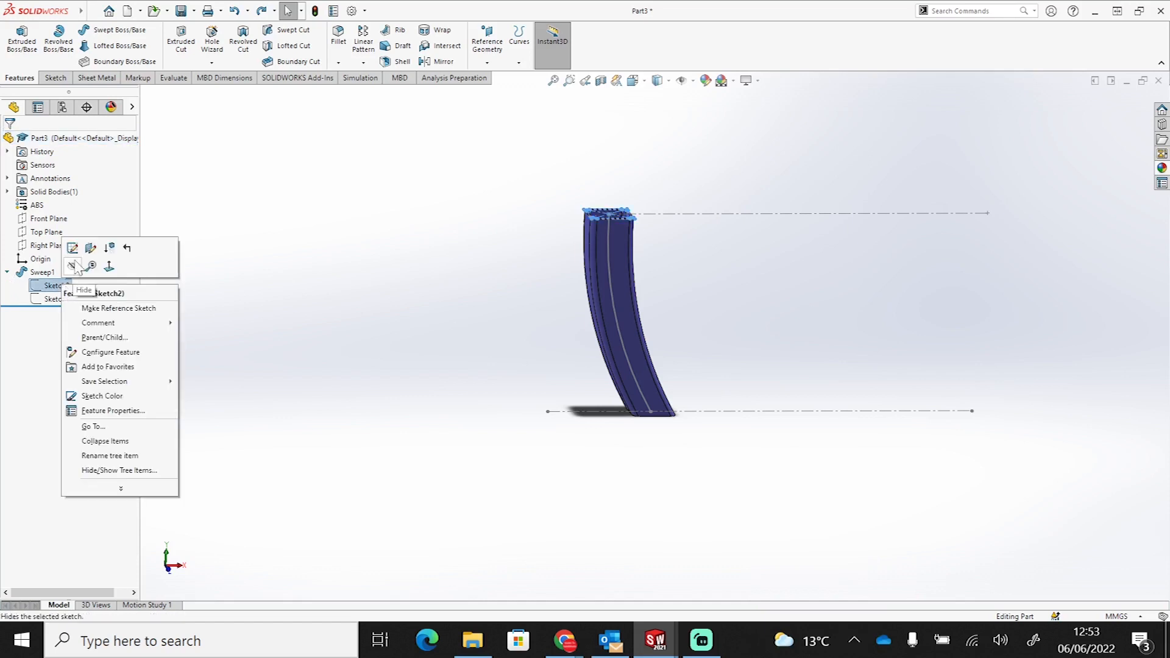
{"action": "key", "text": "Escape"}
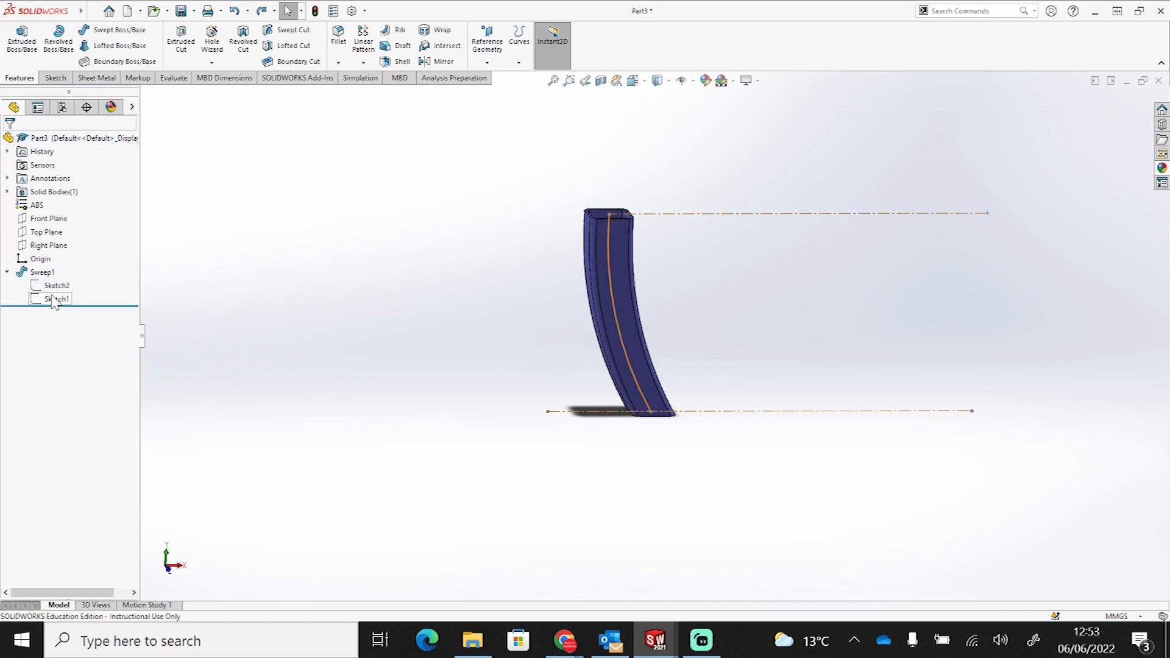
{"action": "right_click", "coordinate": [58, 298]}
{"action": "left_click", "coordinate": [588, 484]}
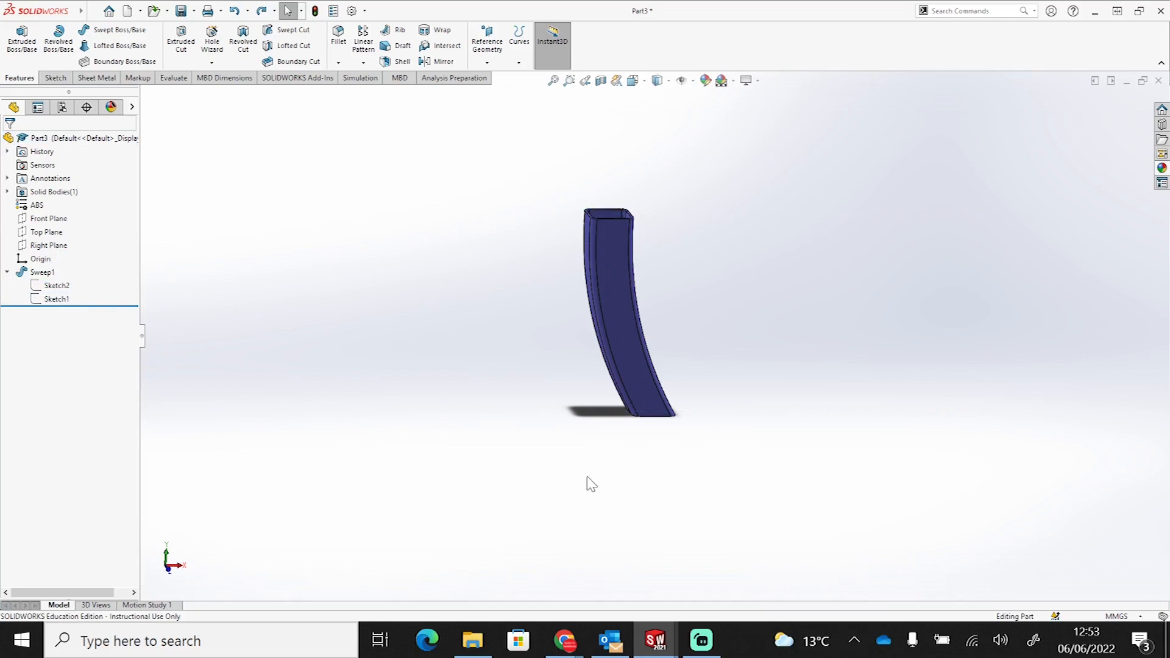
{"action": "mouse_move", "coordinate": [588, 483]}
{"action": "middle_mouse_down"}
{"action": "mouse_move", "coordinate": [627, 449]}
{"action": "mouse_move", "coordinate": [617, 522]}
{"action": "middle_mouse_up"}
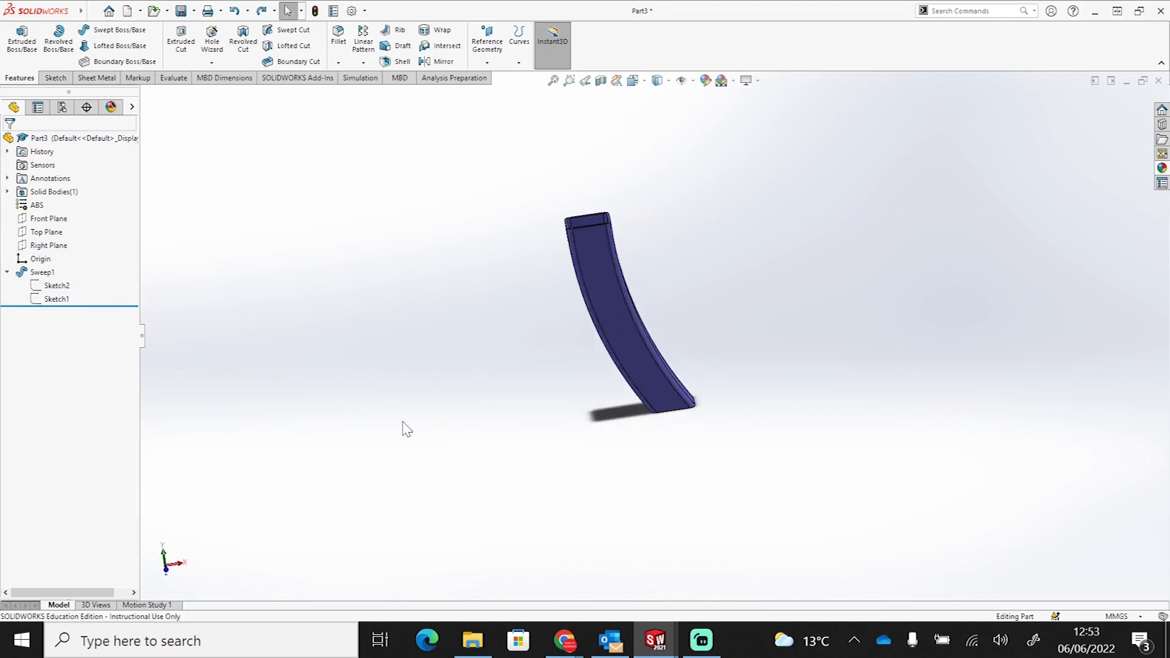
{"action": "middle_click_drag", "start_coordinate": [648, 440], "coordinate": [669, 462]}
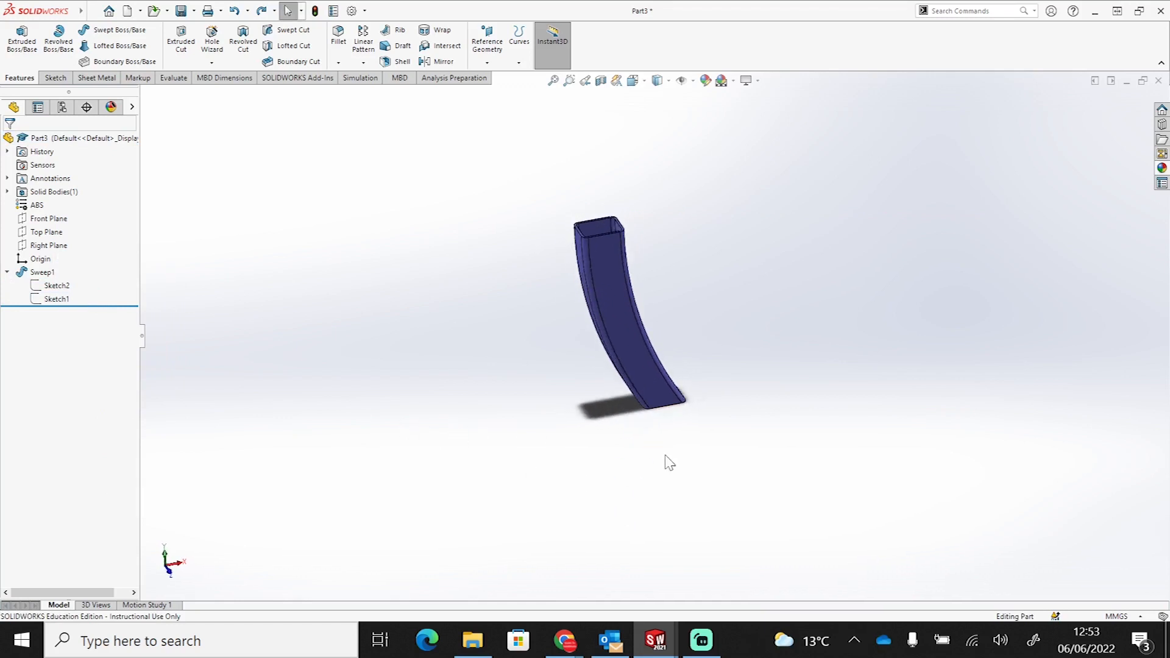